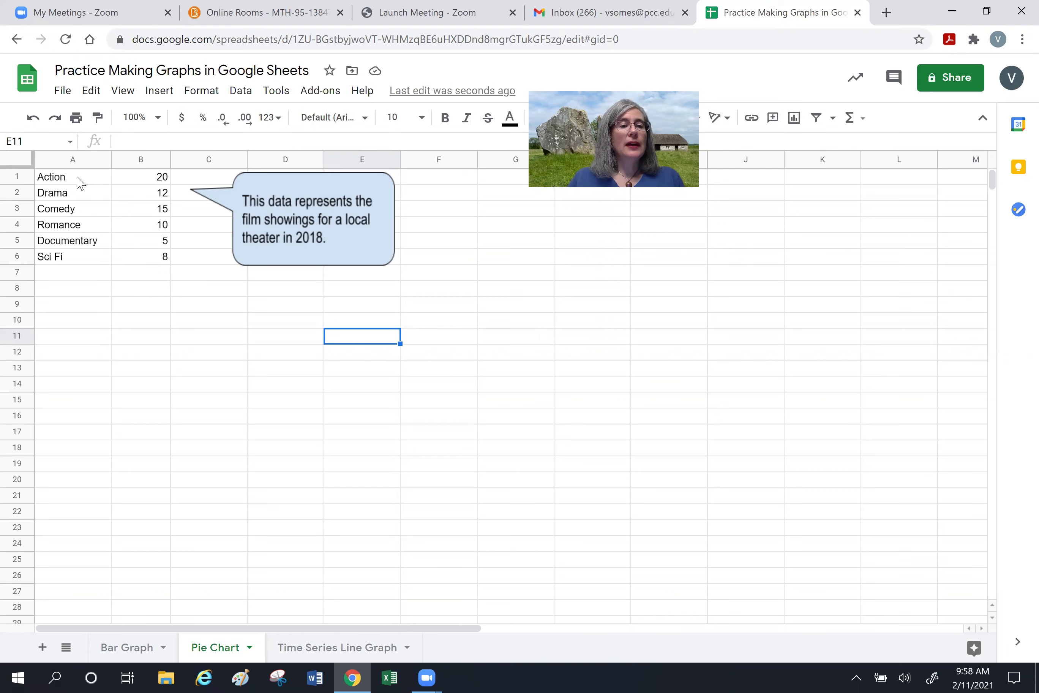
Examine the film categories and their numbers of showings in columns A and B.
left_click(78, 194)
left_click(79, 210)
left_click(79, 225)
left_click(77, 243)
left_click(79, 257)
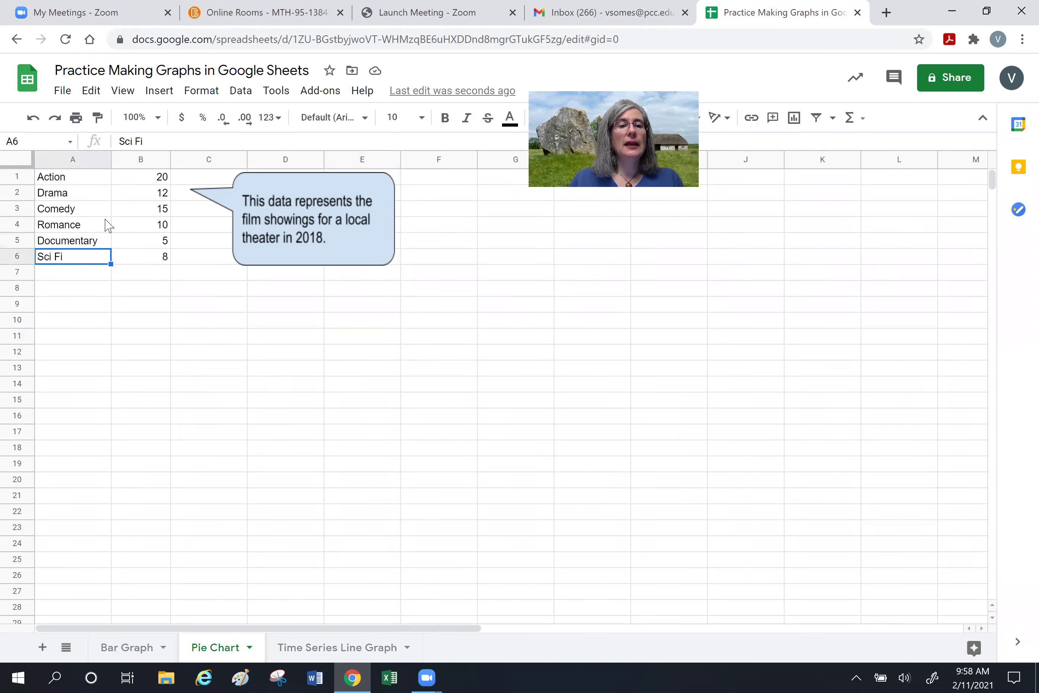
left_click(139, 178)
left_click(140, 193)
left_click(139, 214)
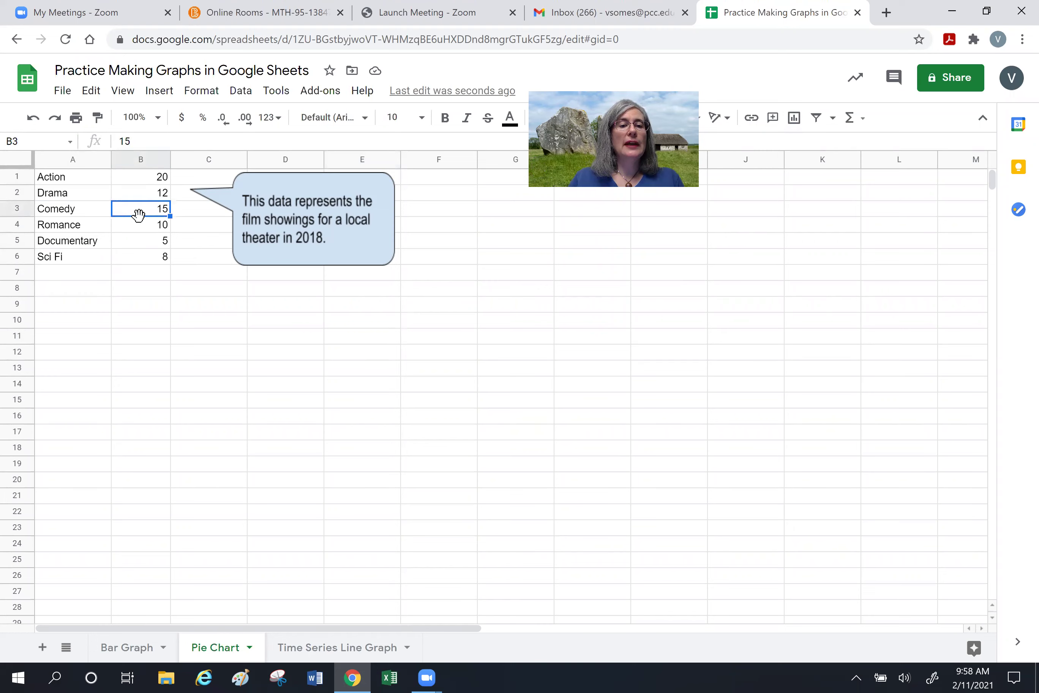
left_click(214, 340)
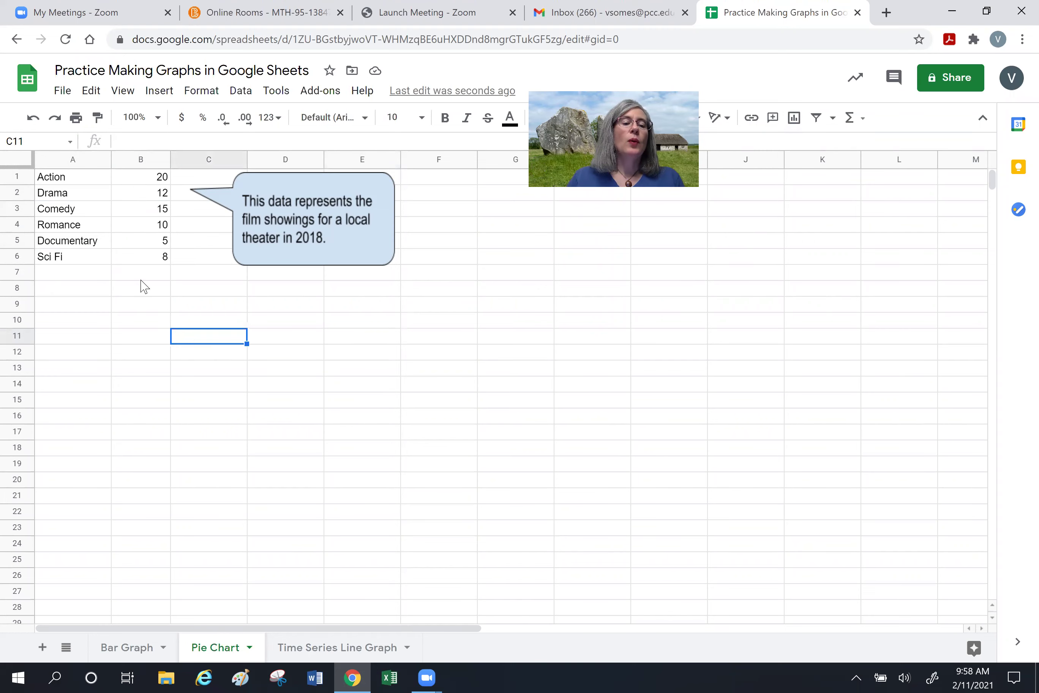
Insert a chart from the data in A1:B6 and change its type to a pie chart.
left_click(83, 180)
left_click_drag(83, 180, 142, 259)
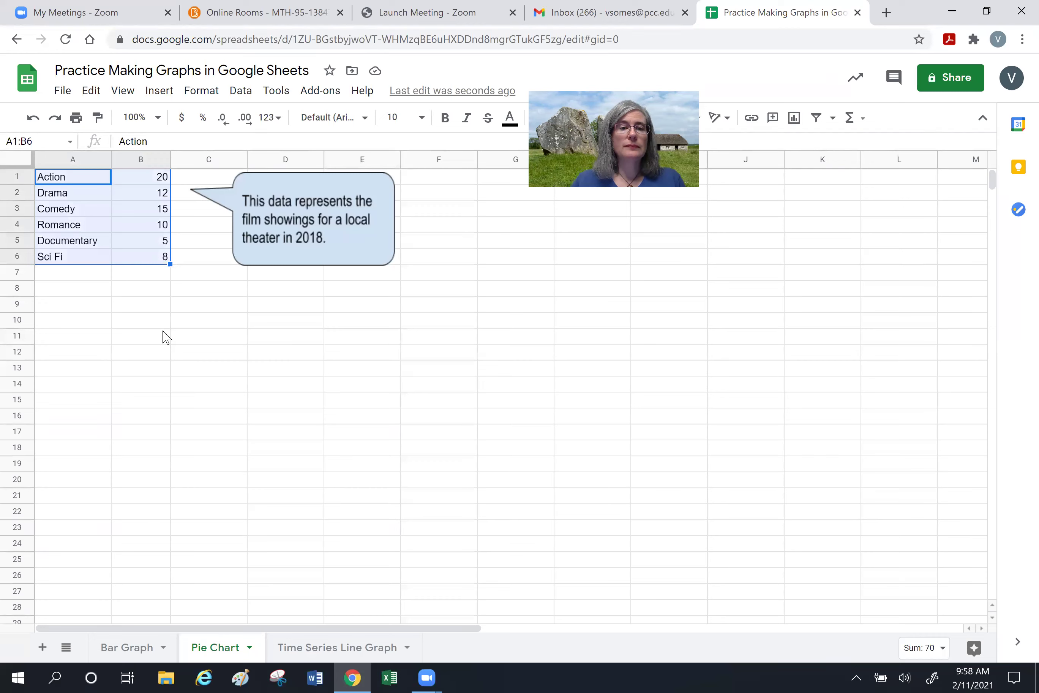
left_click(160, 91)
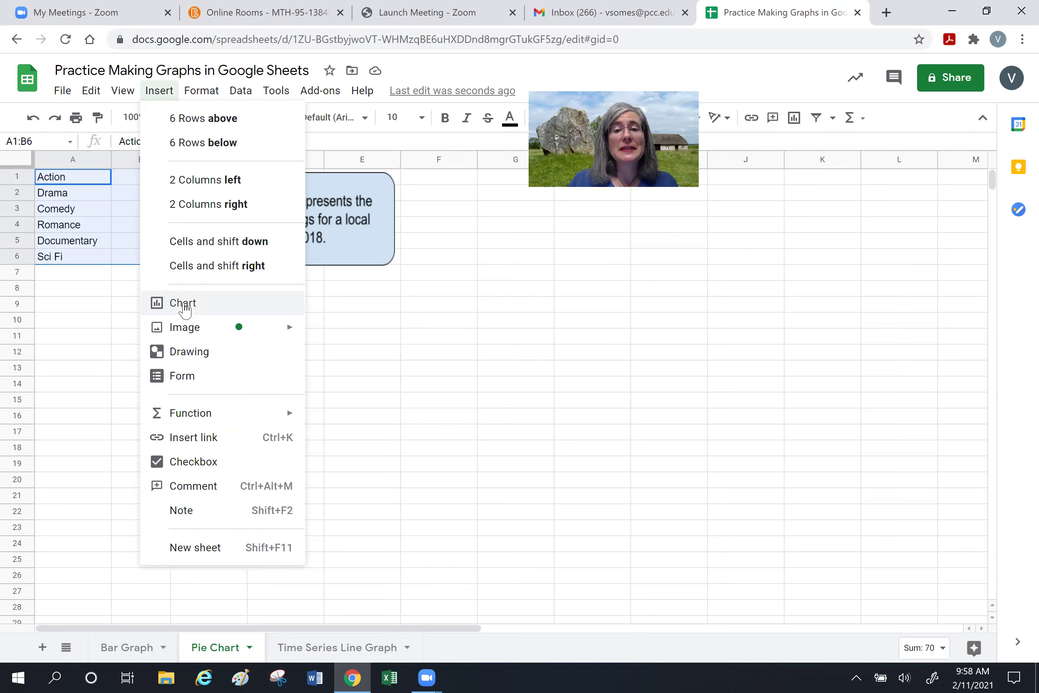
left_click(184, 304)
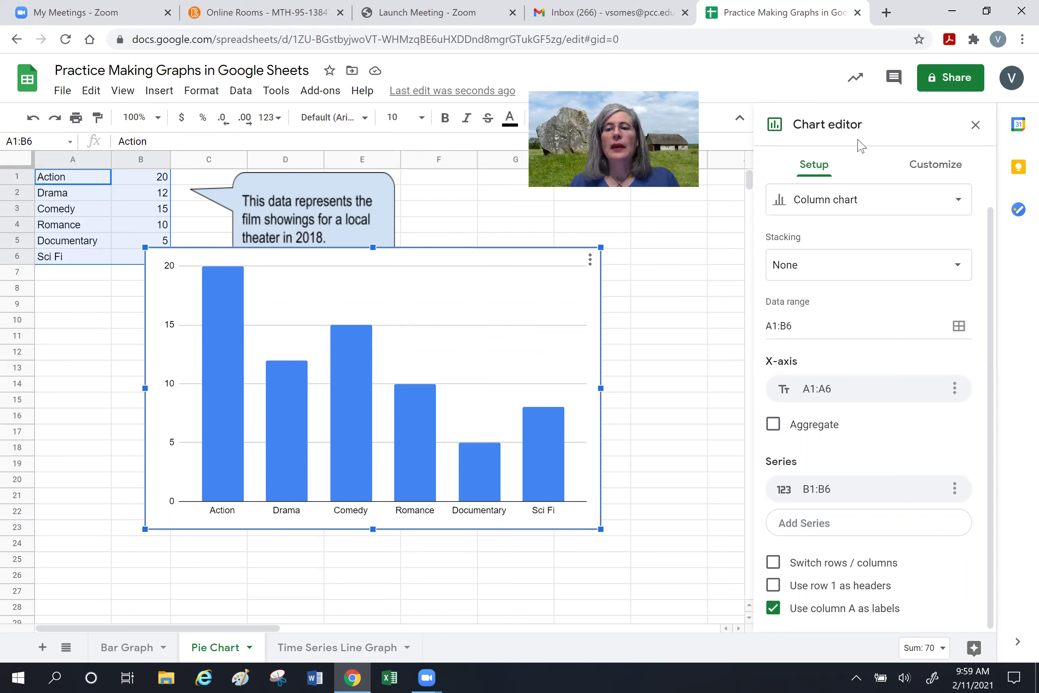
left_click(827, 203)
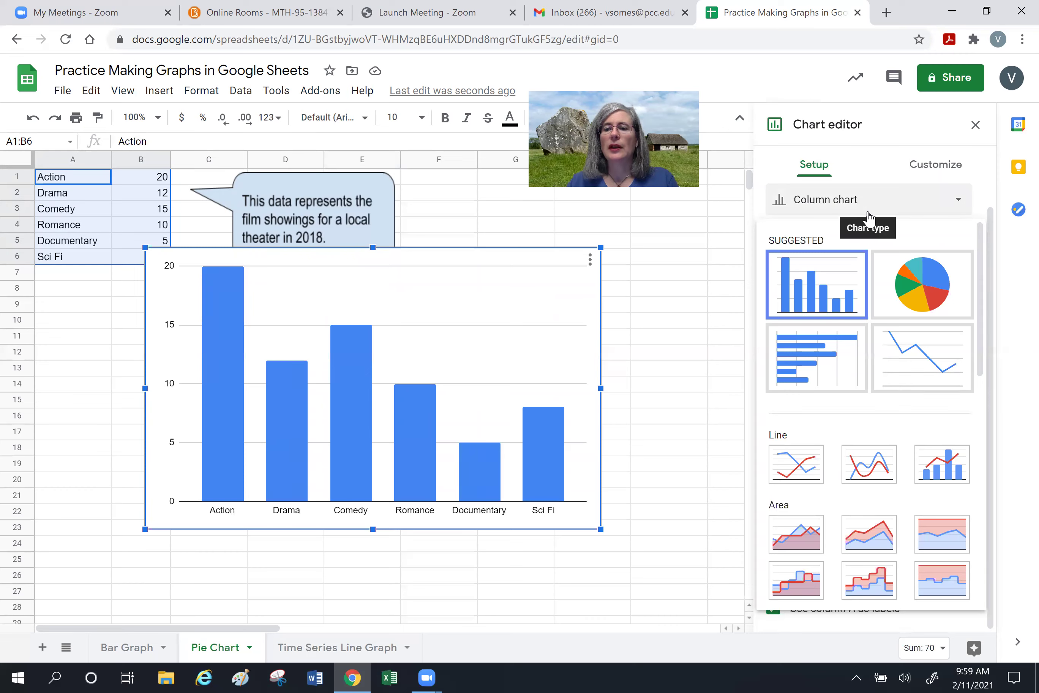
left_click(905, 293)
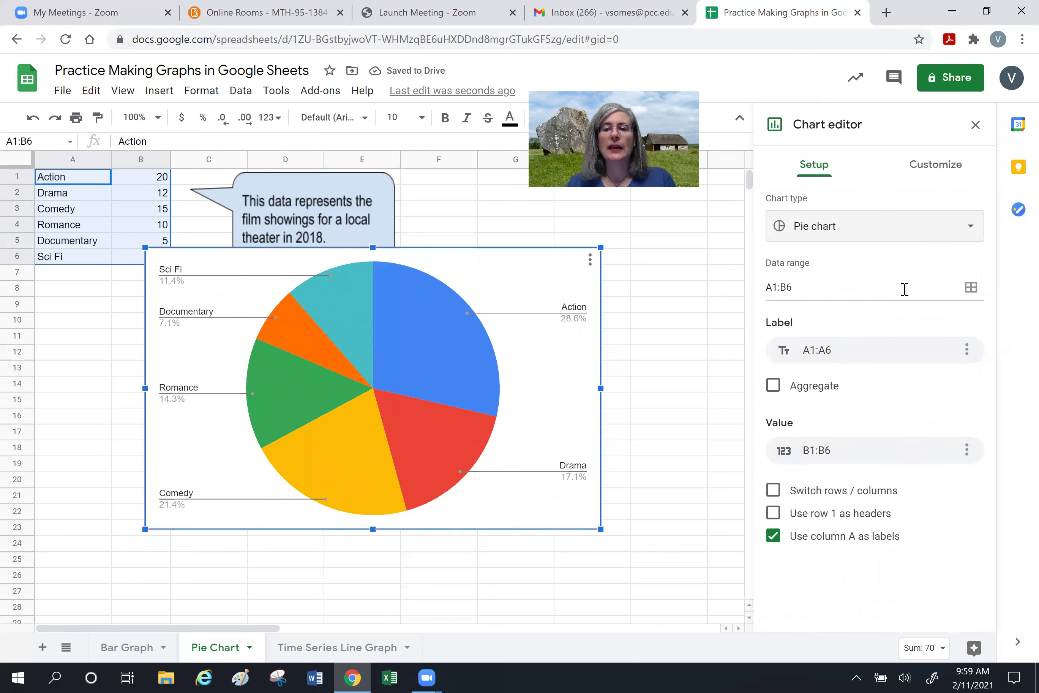
Browse the available chart types for the pie chart and close the chart editor.
left_click(876, 229)
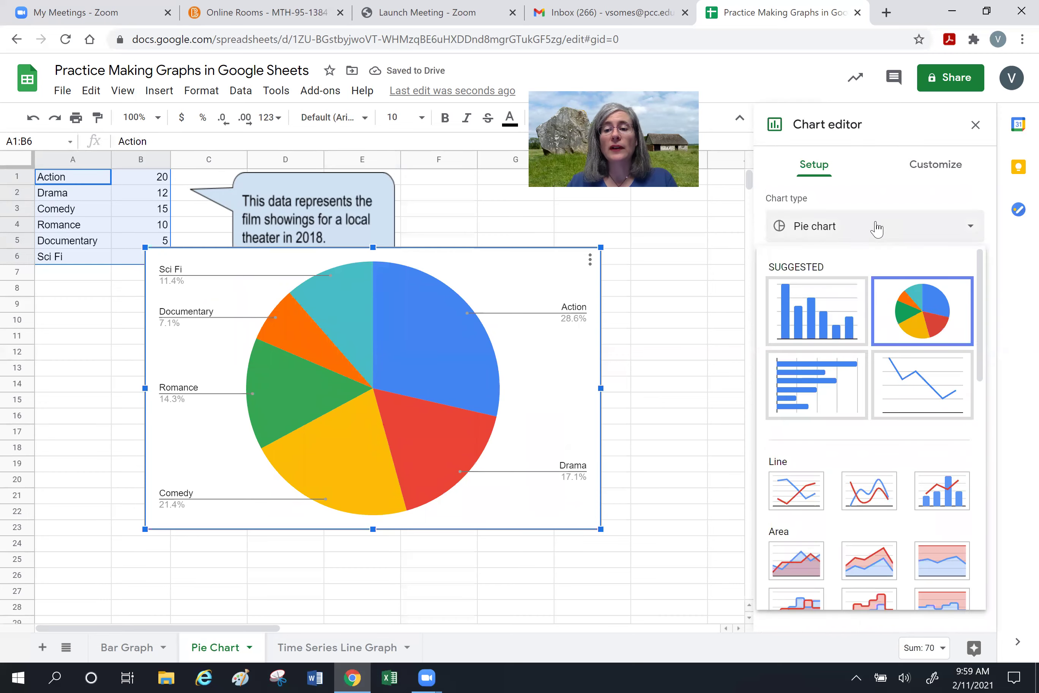
scroll(888, 401, "down", 3)
scroll(888, 401, "down", 8)
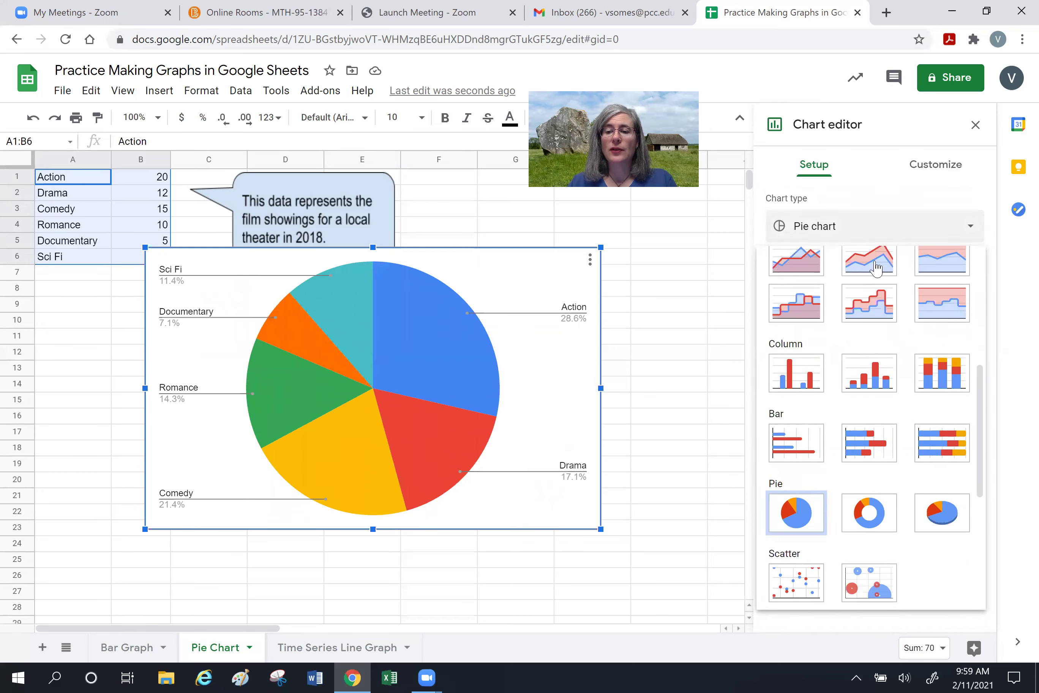
scroll(885, 465, "up", 10)
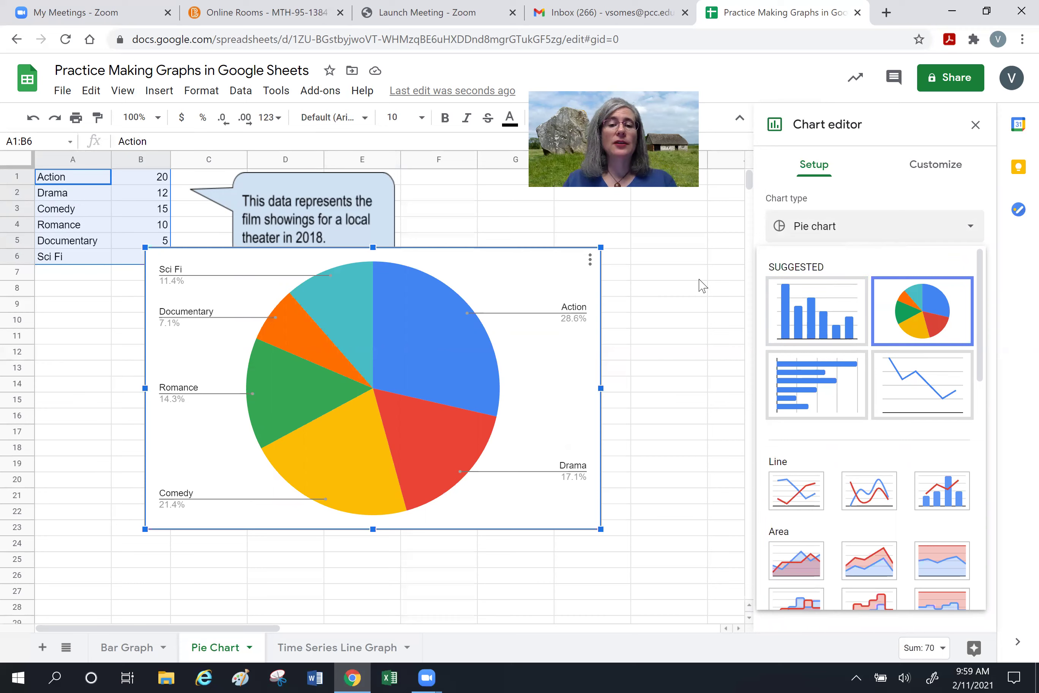
left_click(665, 315)
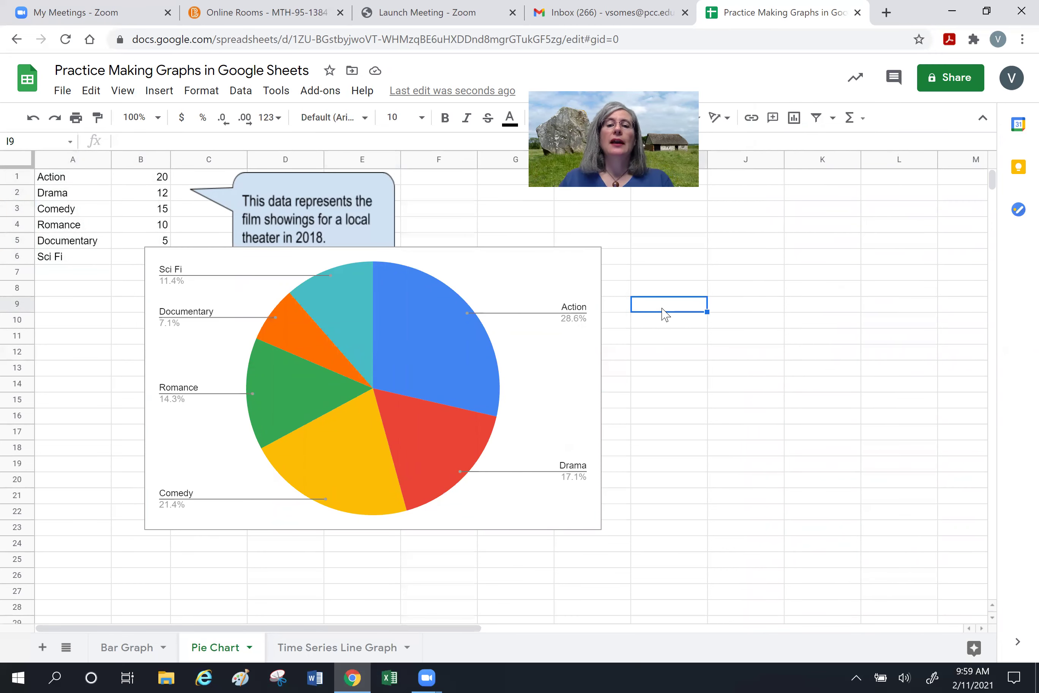
Reopen the pie chart for editing and show its pie customization options.
left_click(552, 278)
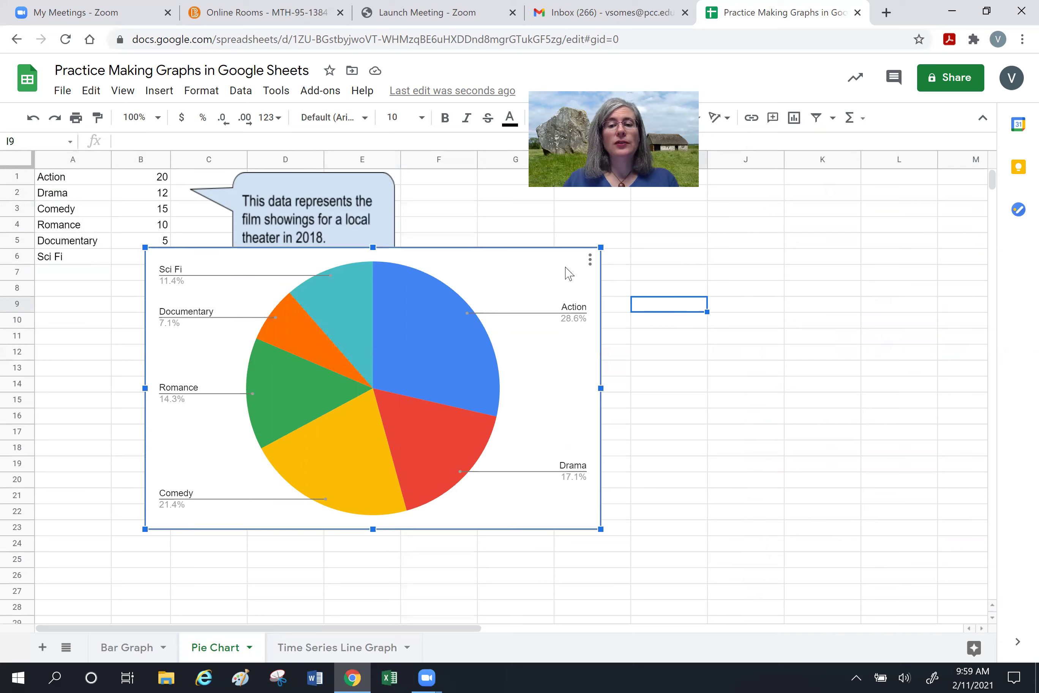
left_click(590, 259)
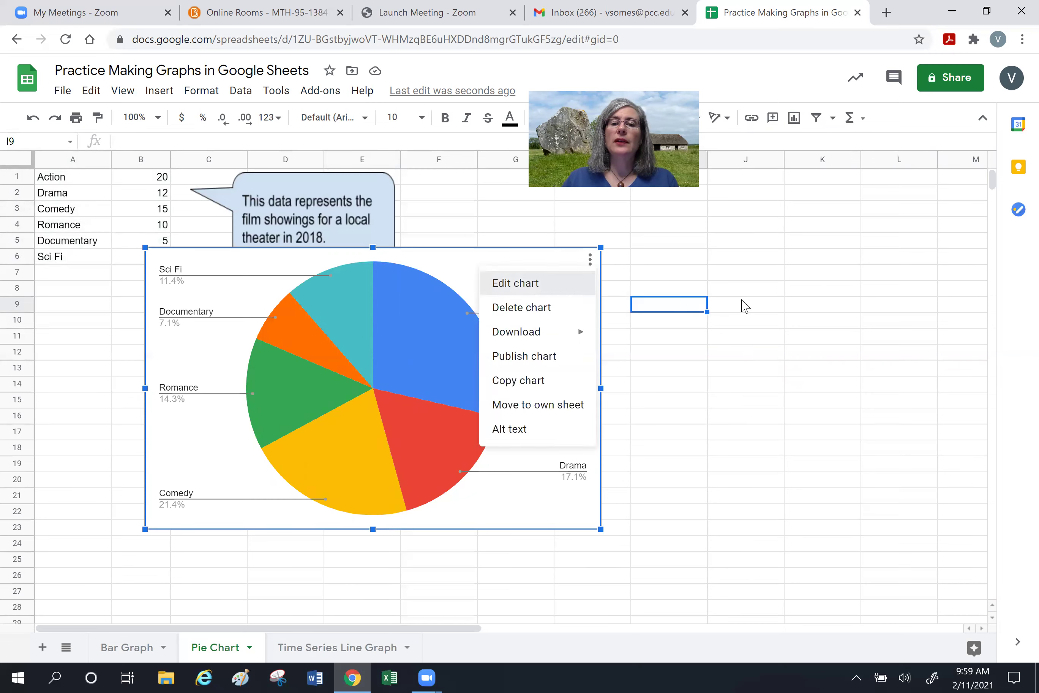
key("Return")
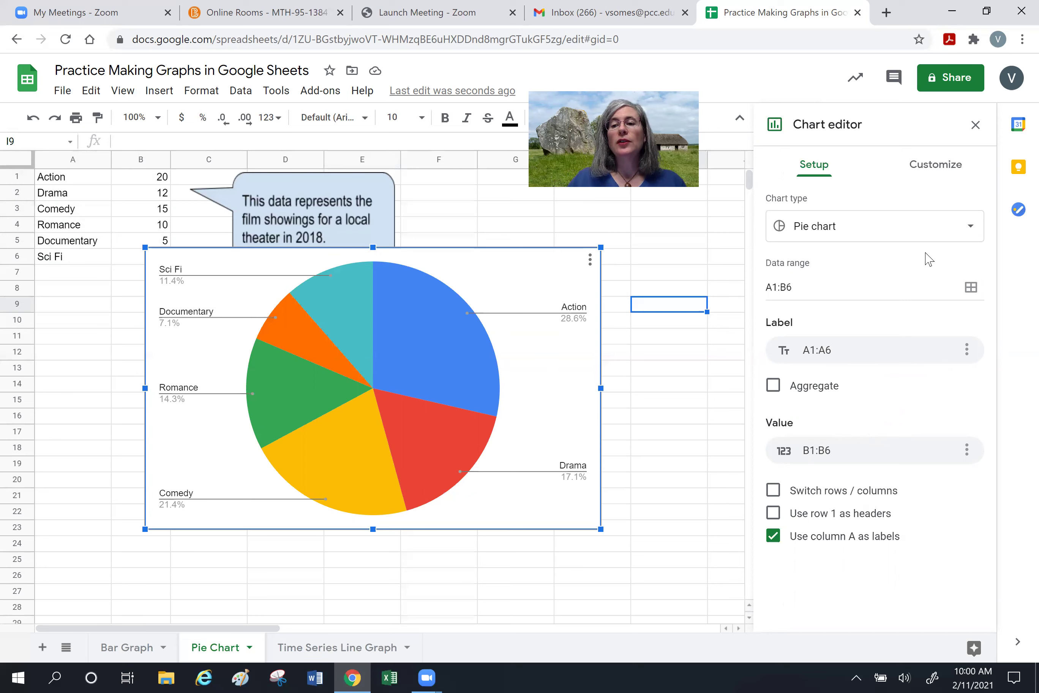
left_click(935, 165)
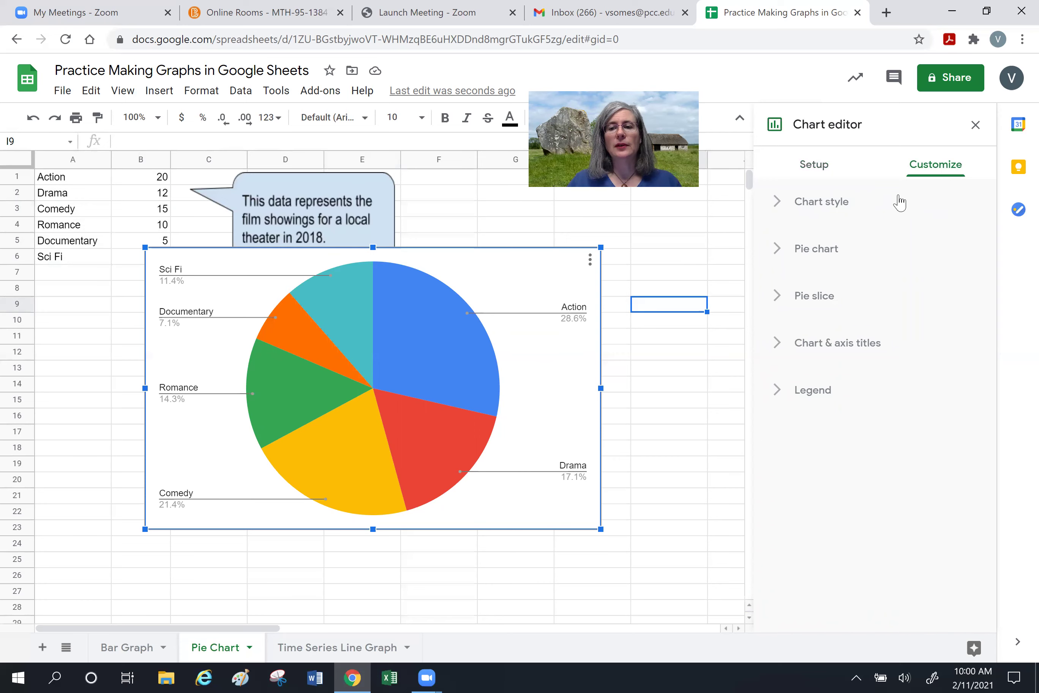
left_click(784, 250)
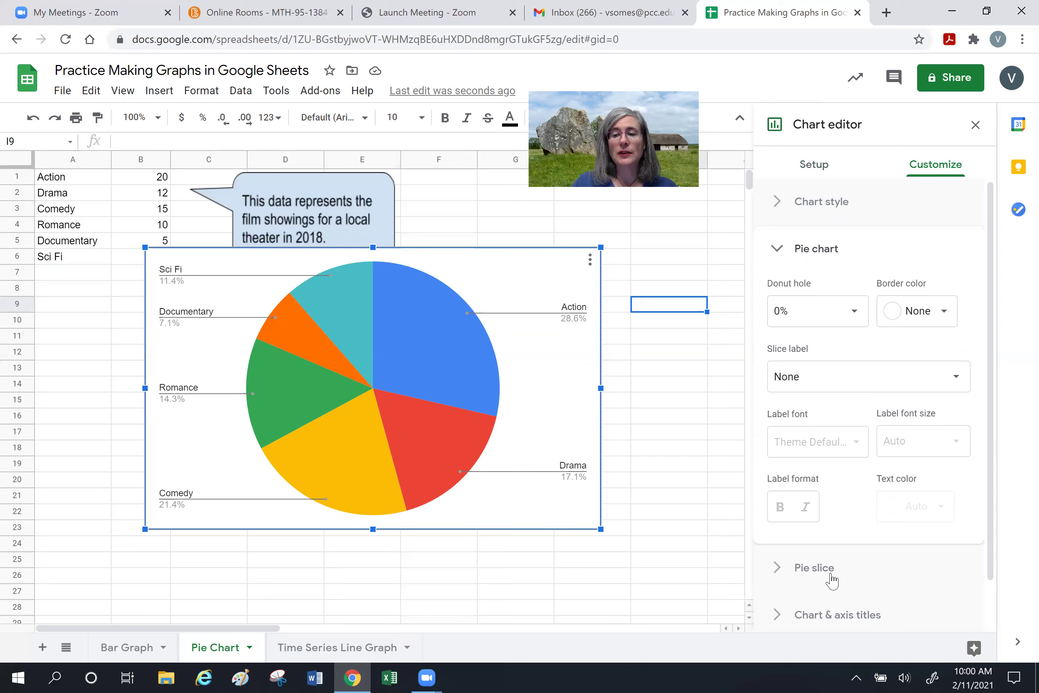
Keep the donut hole at 0% and set the pie chart's border color to black.
left_click(855, 313)
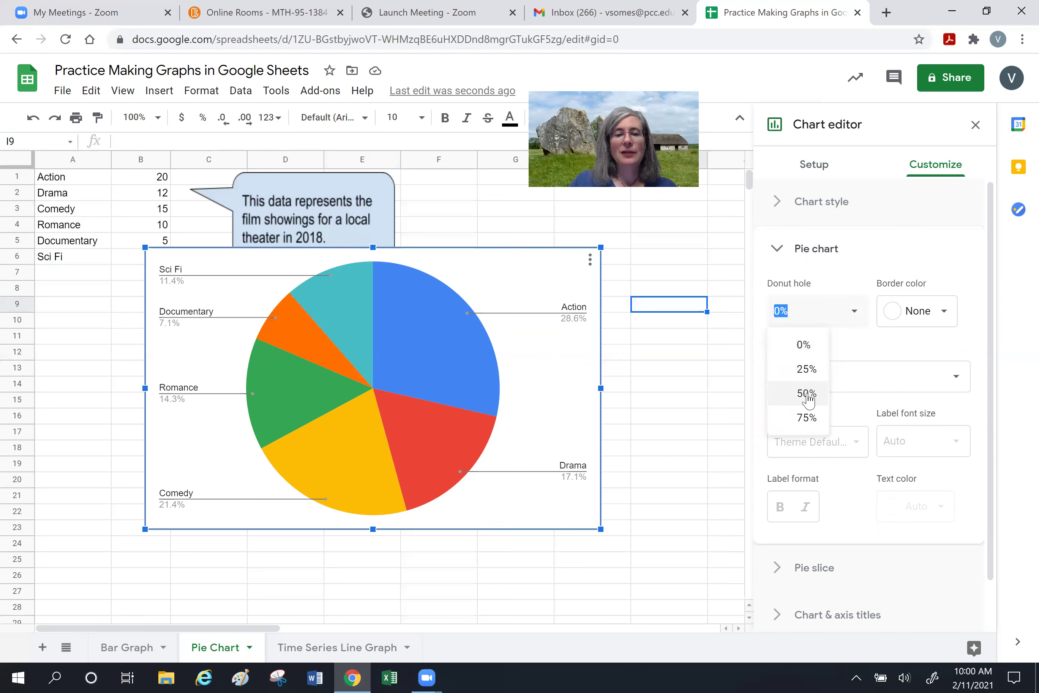
left_click(805, 344)
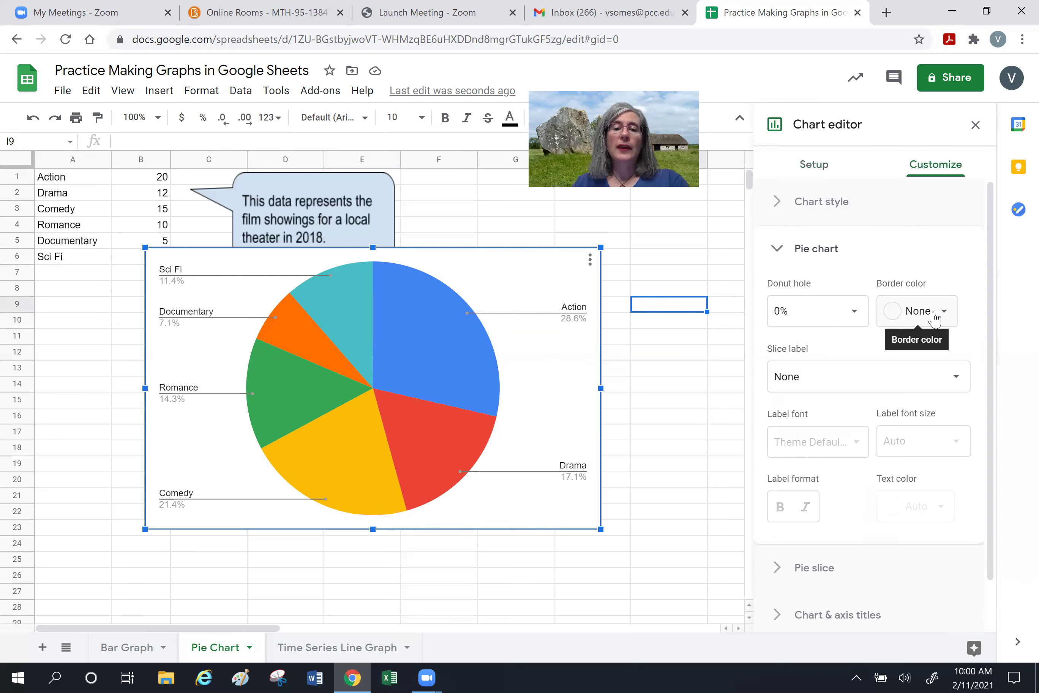
left_click(917, 311)
left_click(890, 358)
Try Label as the pie chart's slice label and set it back to None.
left_click(867, 376)
left_click(787, 398)
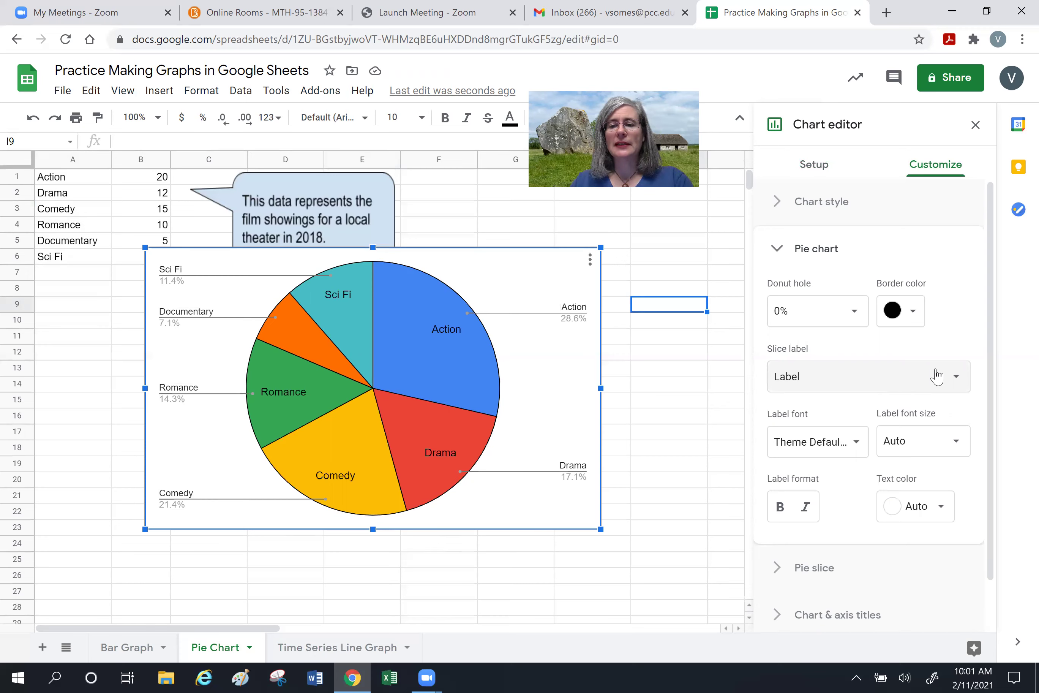
left_click(922, 380)
left_click(862, 351)
Title the pie chart "Film Showings for a Local Theater in 2018".
left_click(777, 248)
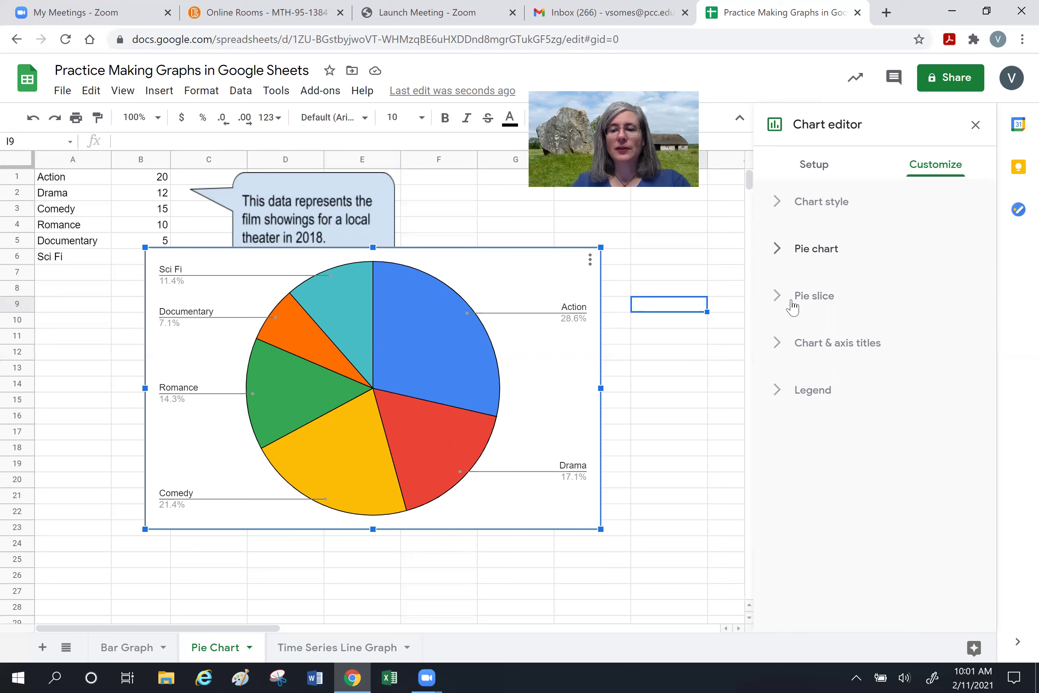
left_click(784, 346)
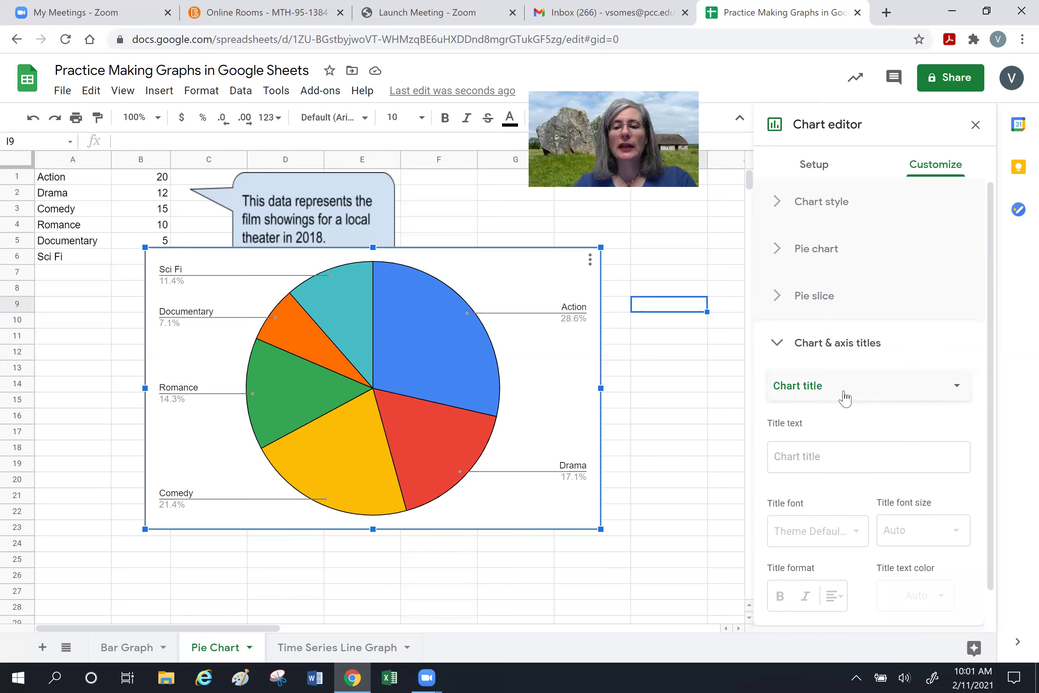
left_click(809, 459)
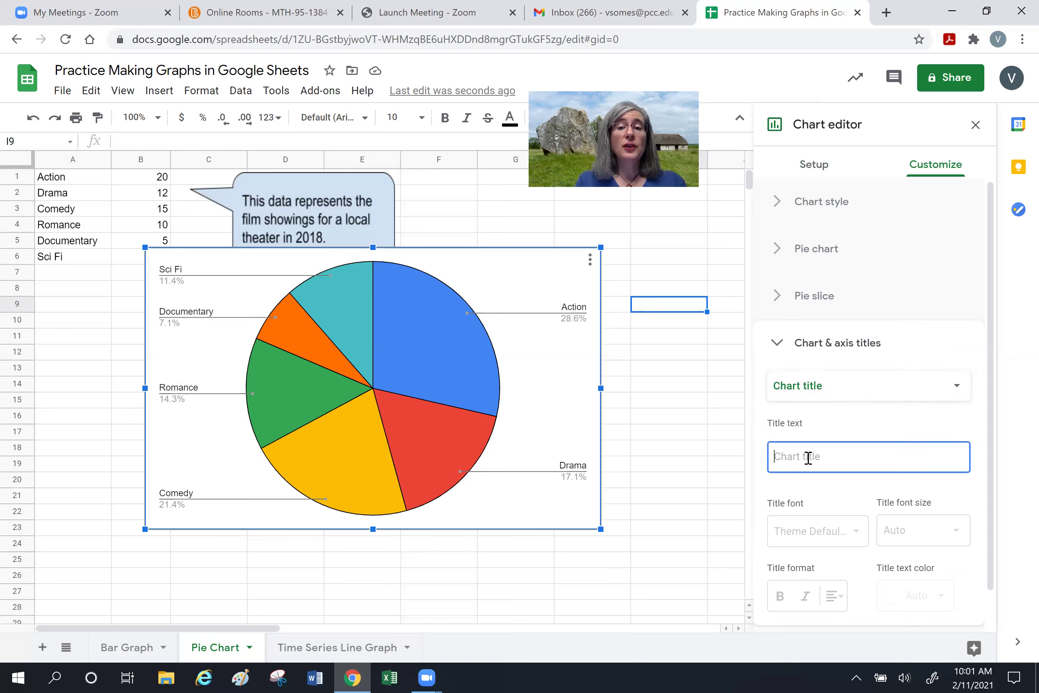
type("Film Showings for a Loca")
type("l Theater")
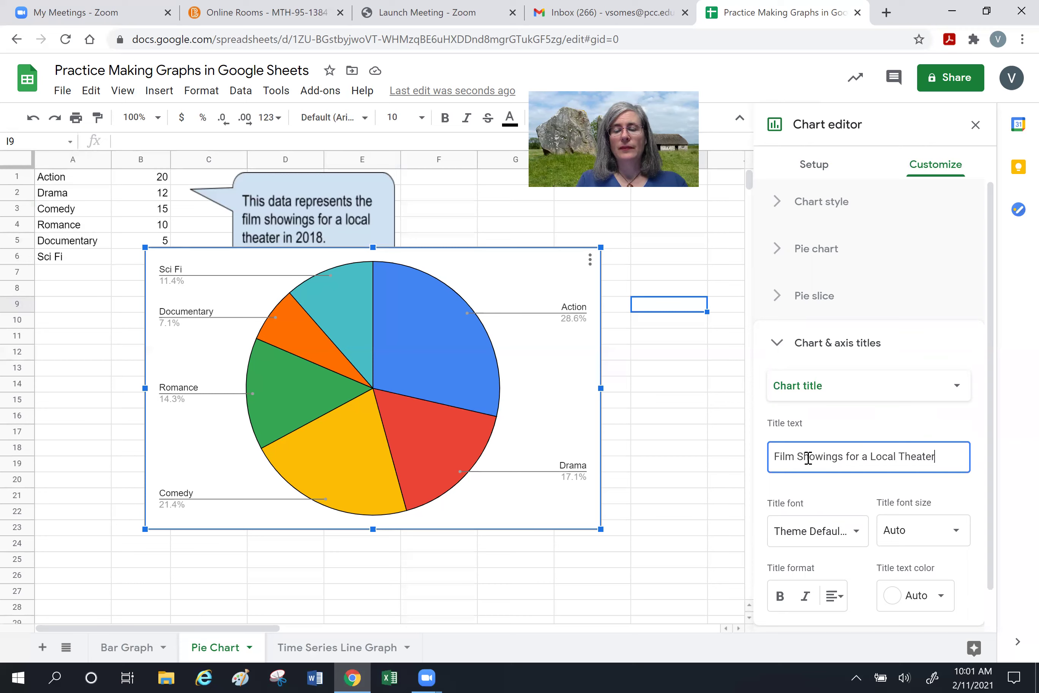
type(" in 201")
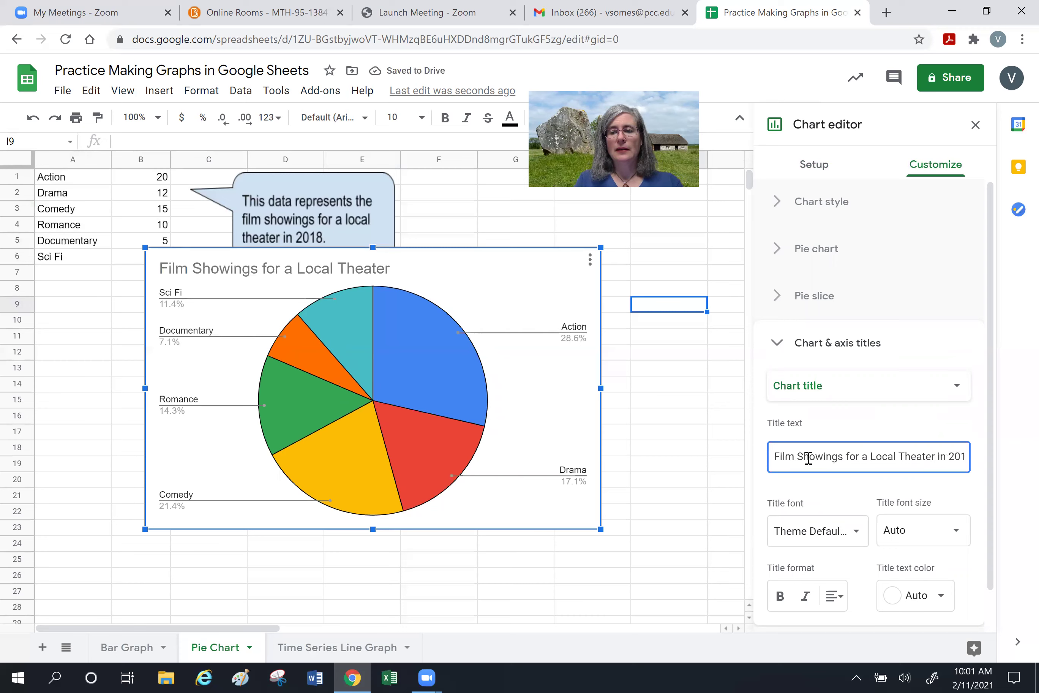
type("8")
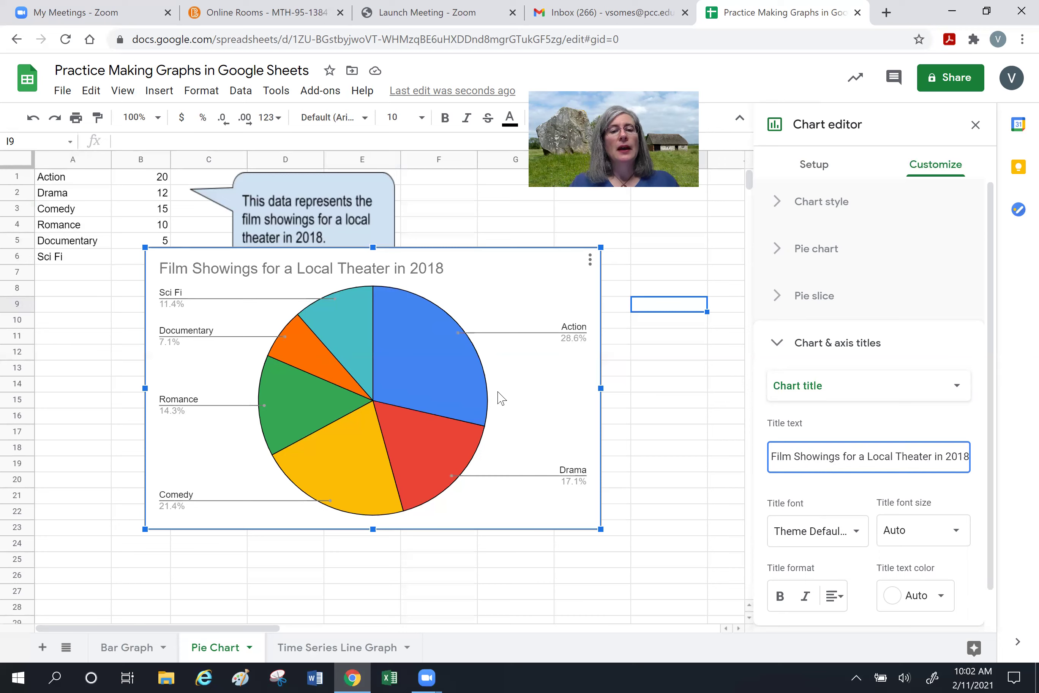
Center the chart title and make it bold.
scroll(843, 422, "down", 1)
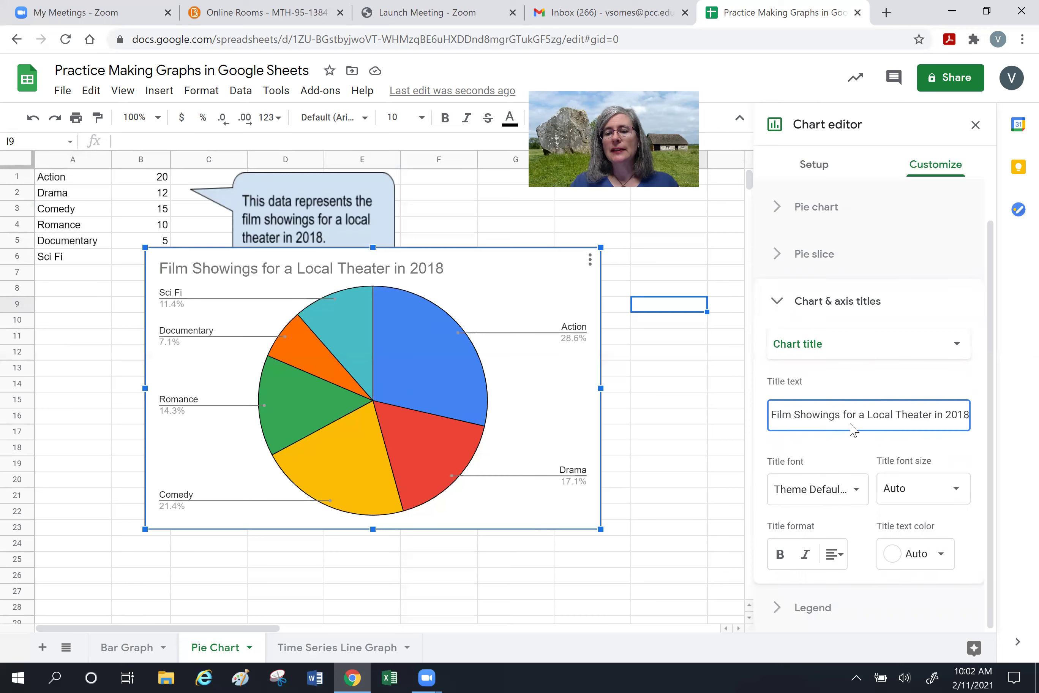
left_click(836, 559)
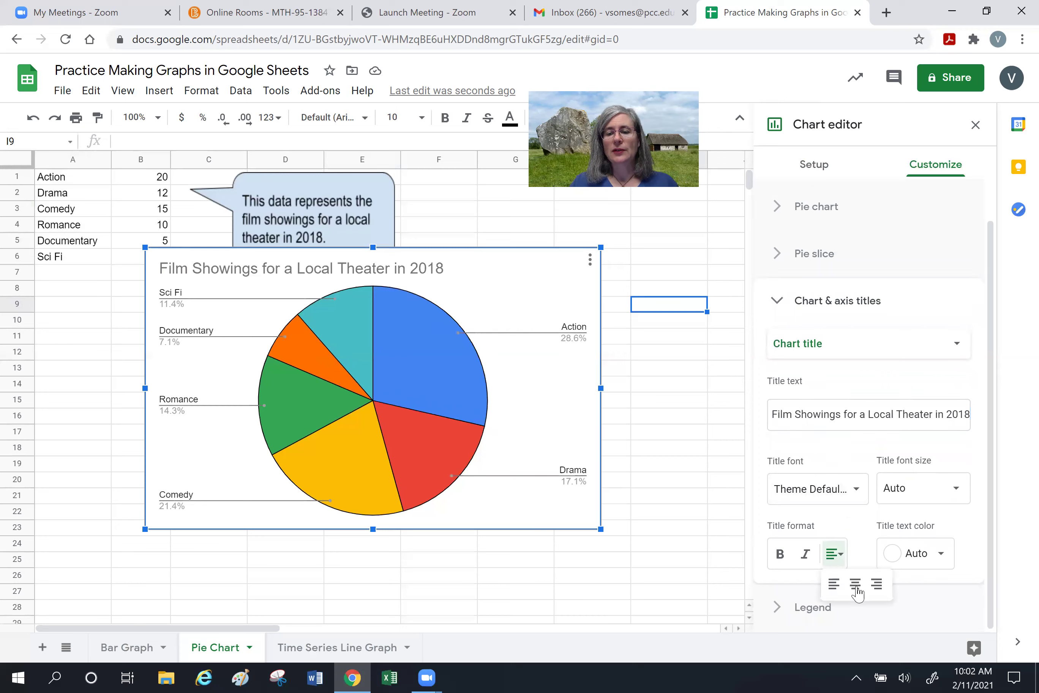
left_click(854, 590)
left_click(778, 557)
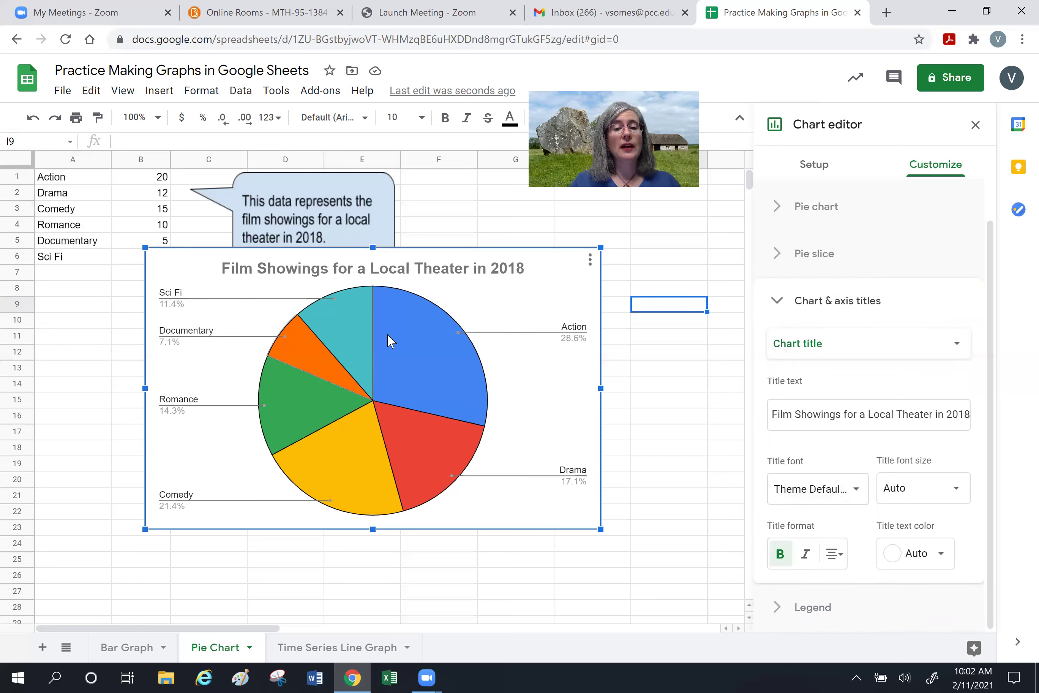
Change the color of the Action pie slice to a light blue.
left_click(780, 308)
left_click(776, 295)
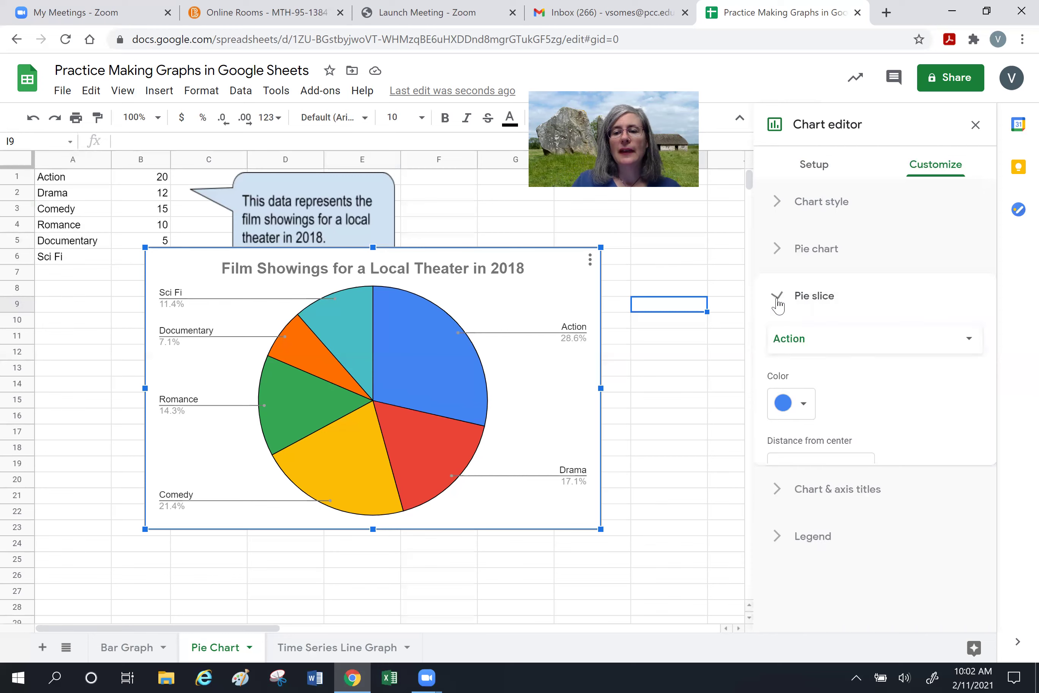
left_click(835, 348)
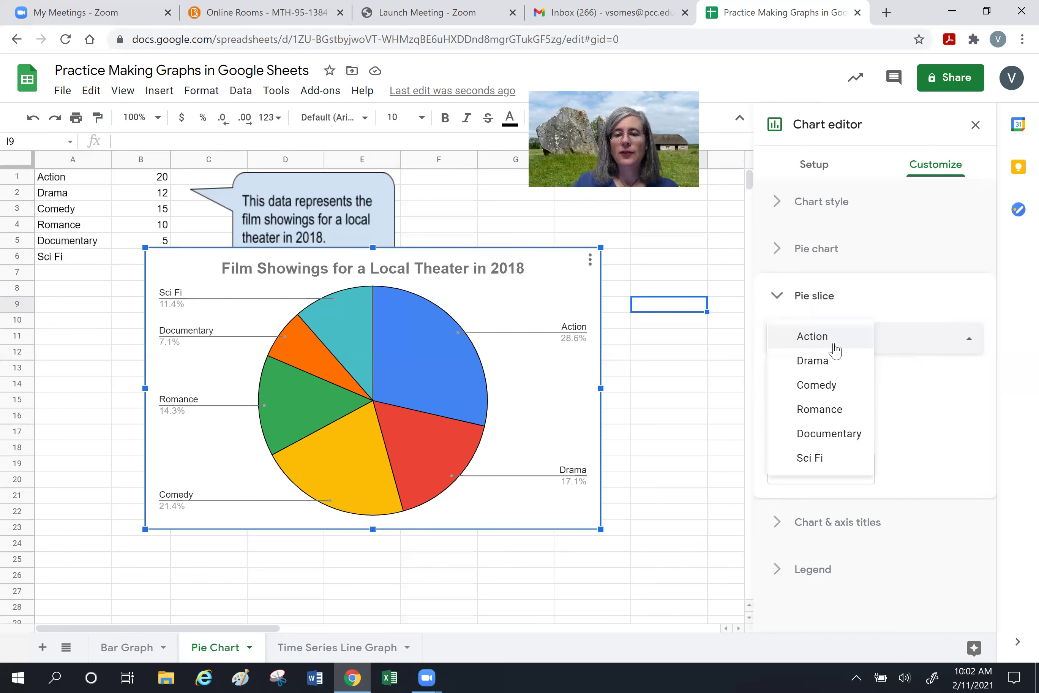
left_click(921, 348)
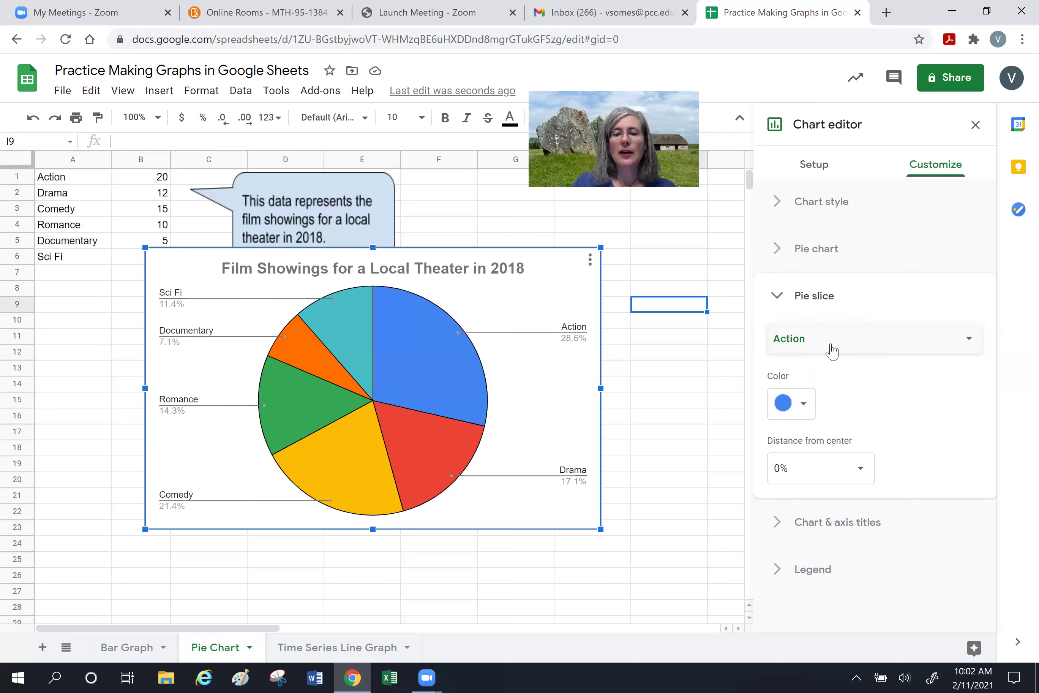
left_click(804, 411)
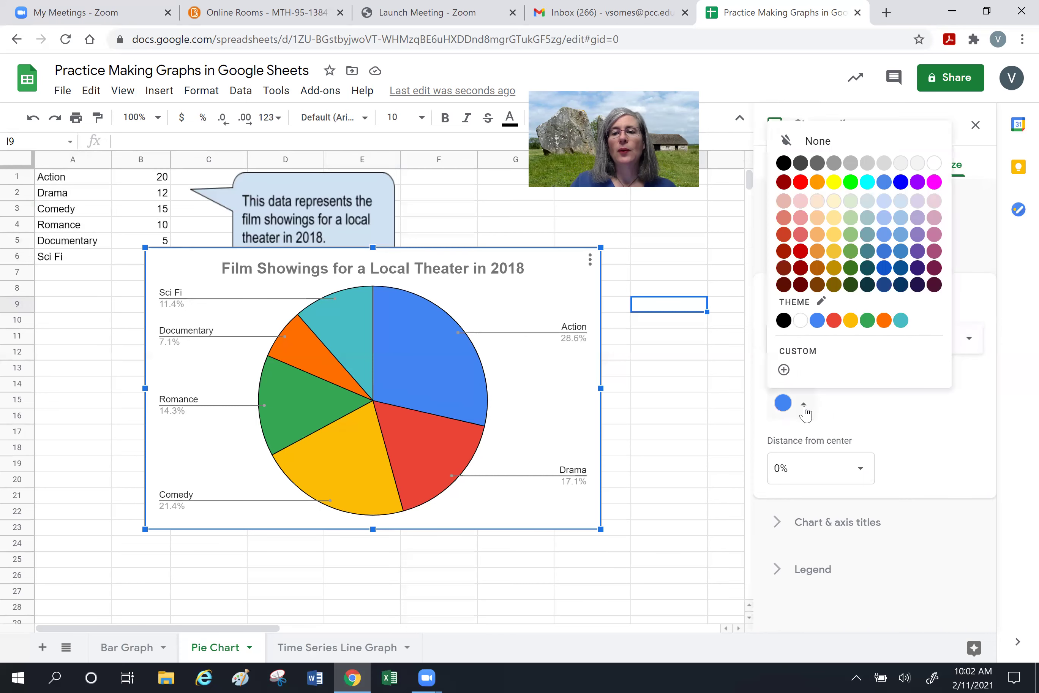
left_click(886, 201)
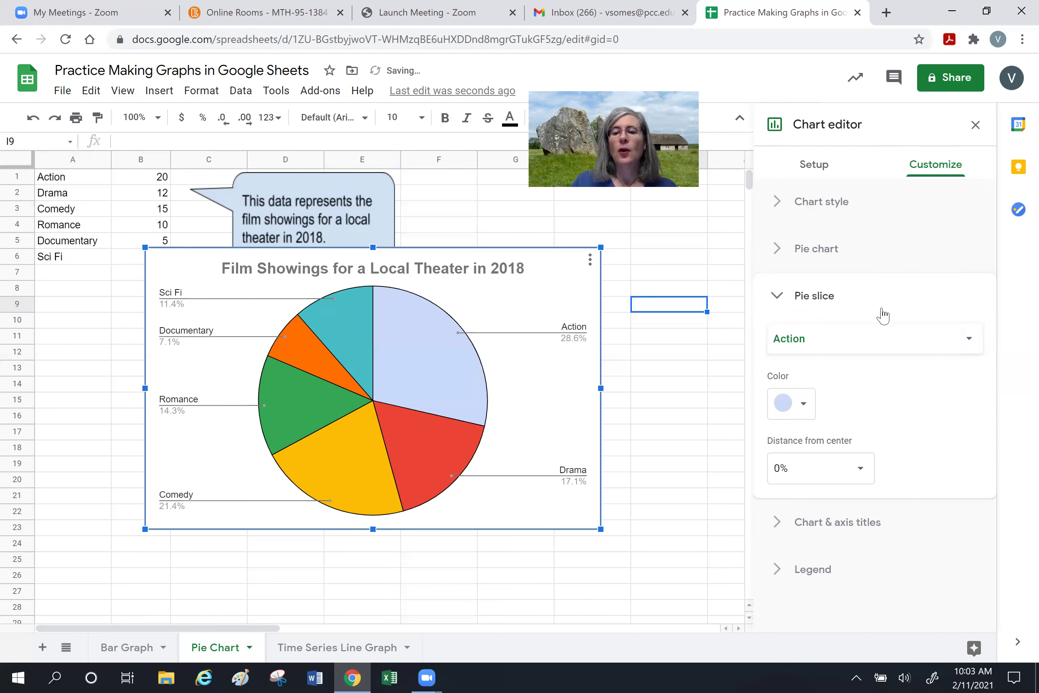
left_click(867, 348)
left_click(936, 337)
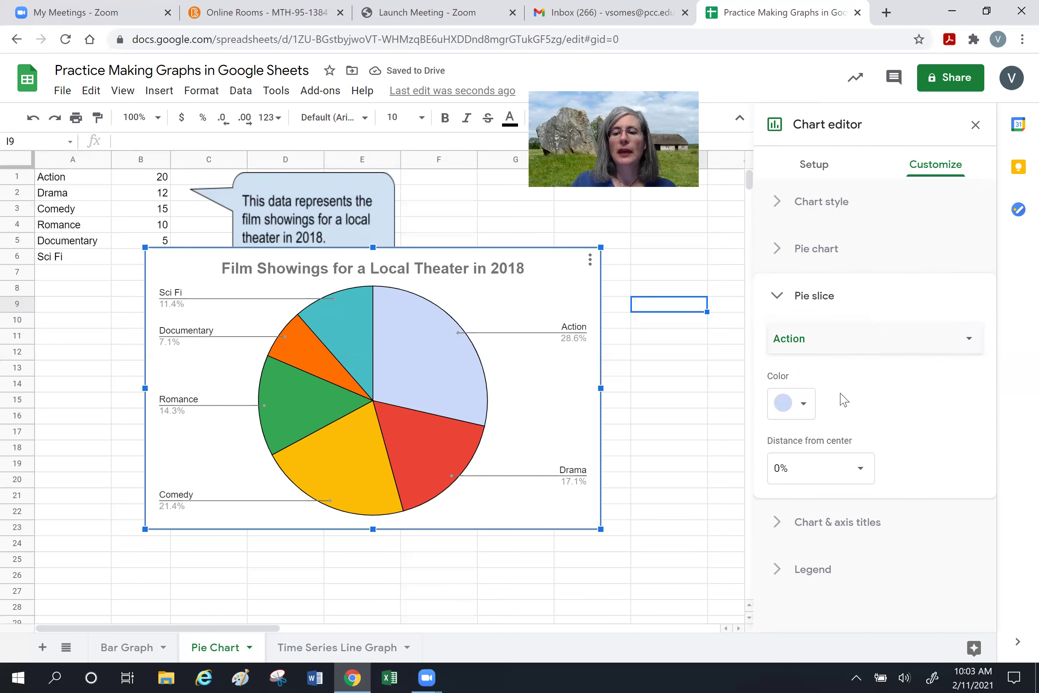
Try light gray, bright blue and a softer medium blue as the Action slice's color.
left_click(810, 405)
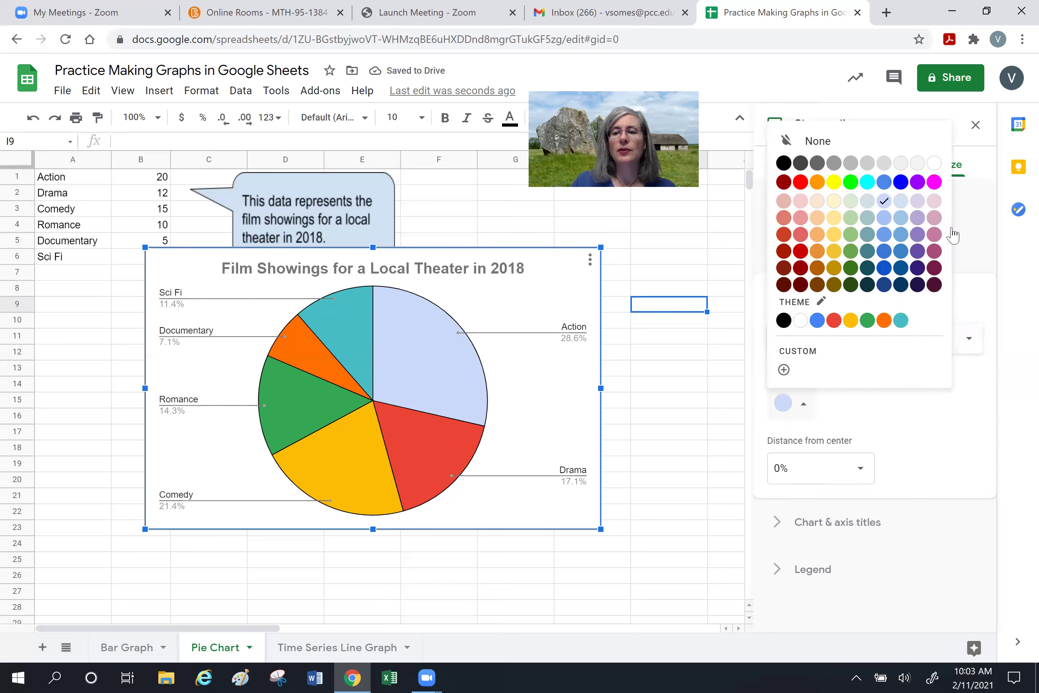
left_click(918, 164)
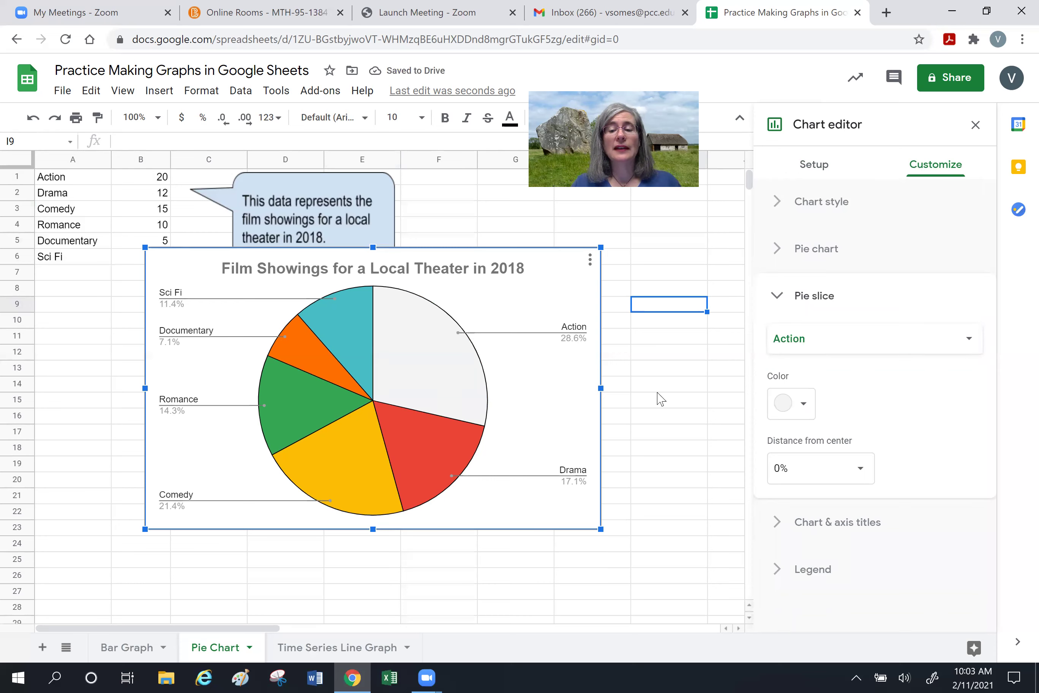
left_click(804, 404)
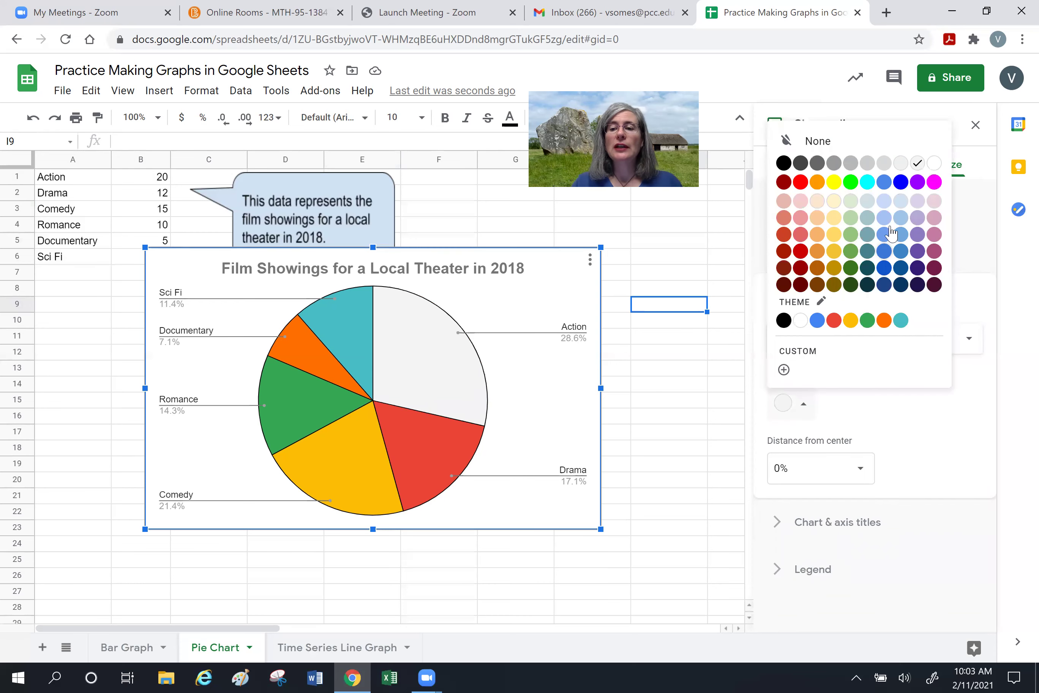
left_click(901, 183)
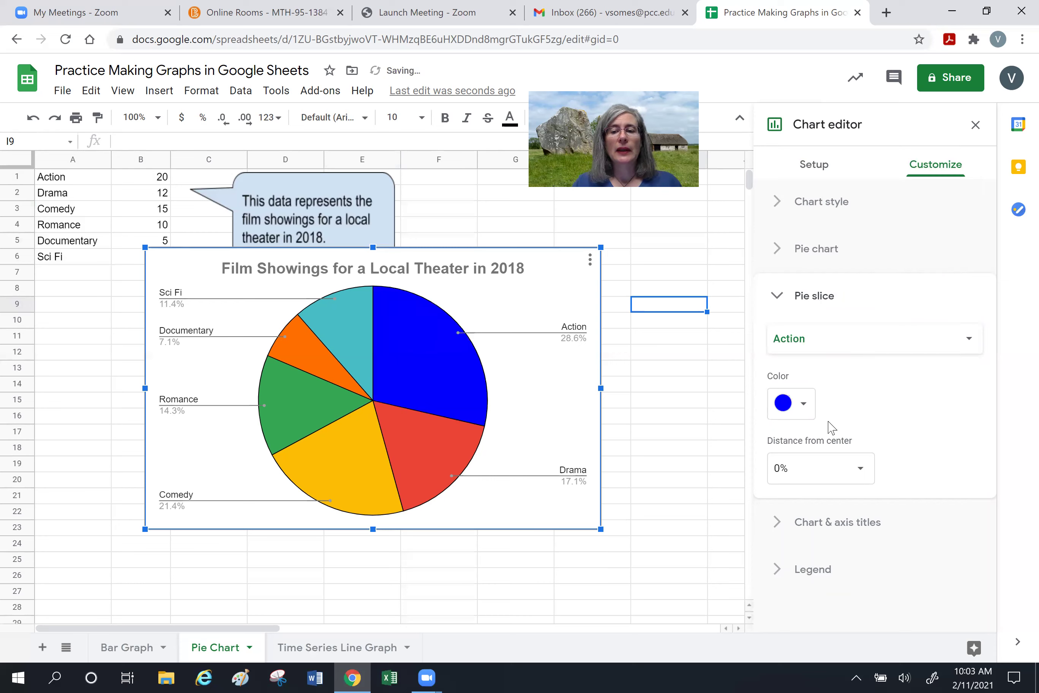
left_click(807, 412)
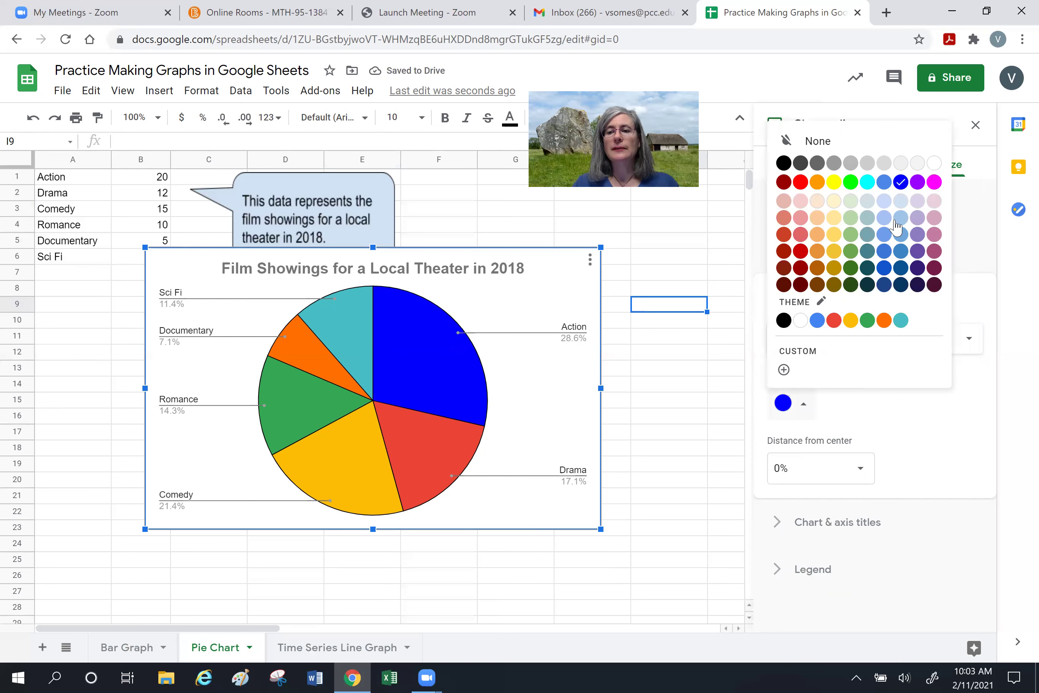
left_click(901, 235)
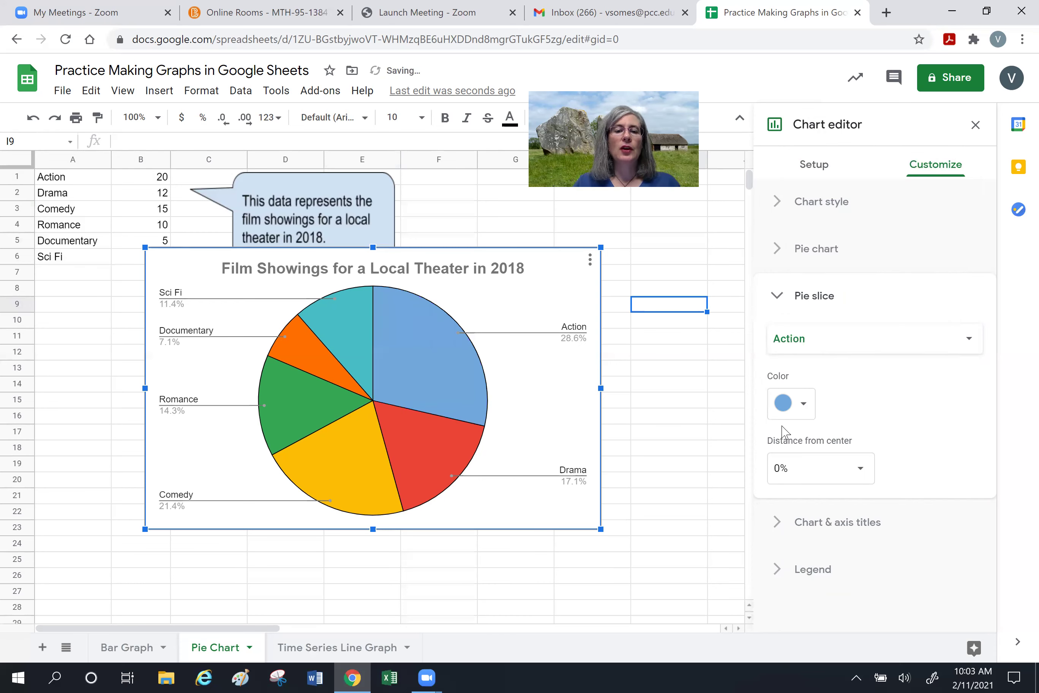
Color the Action slice dark magenta and close the chart editor.
left_click(801, 407)
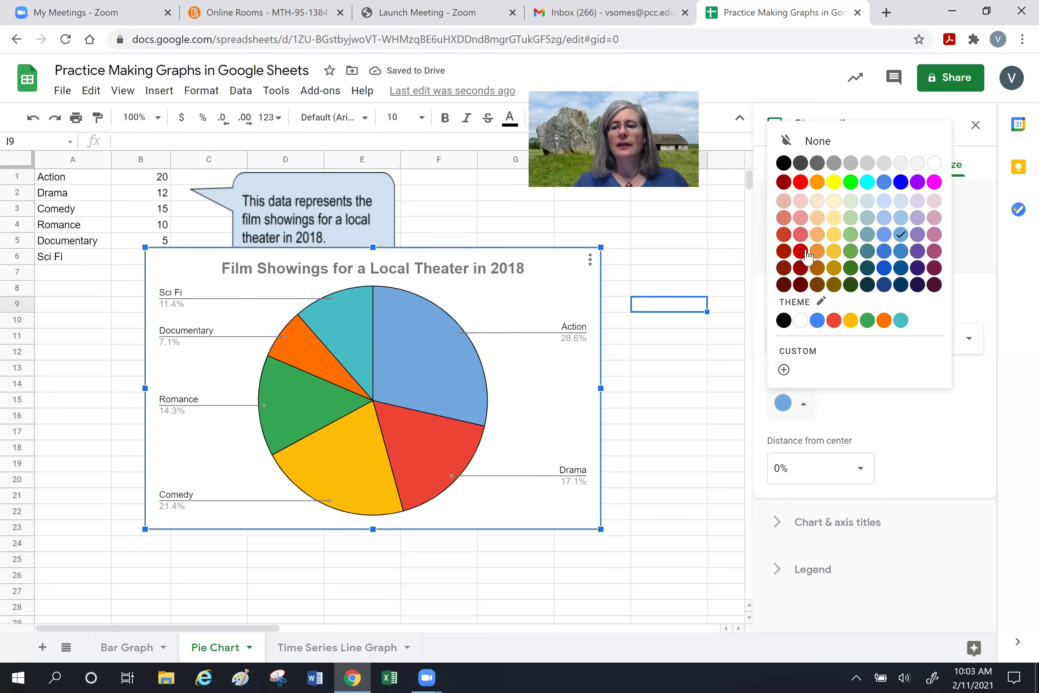
left_click(934, 251)
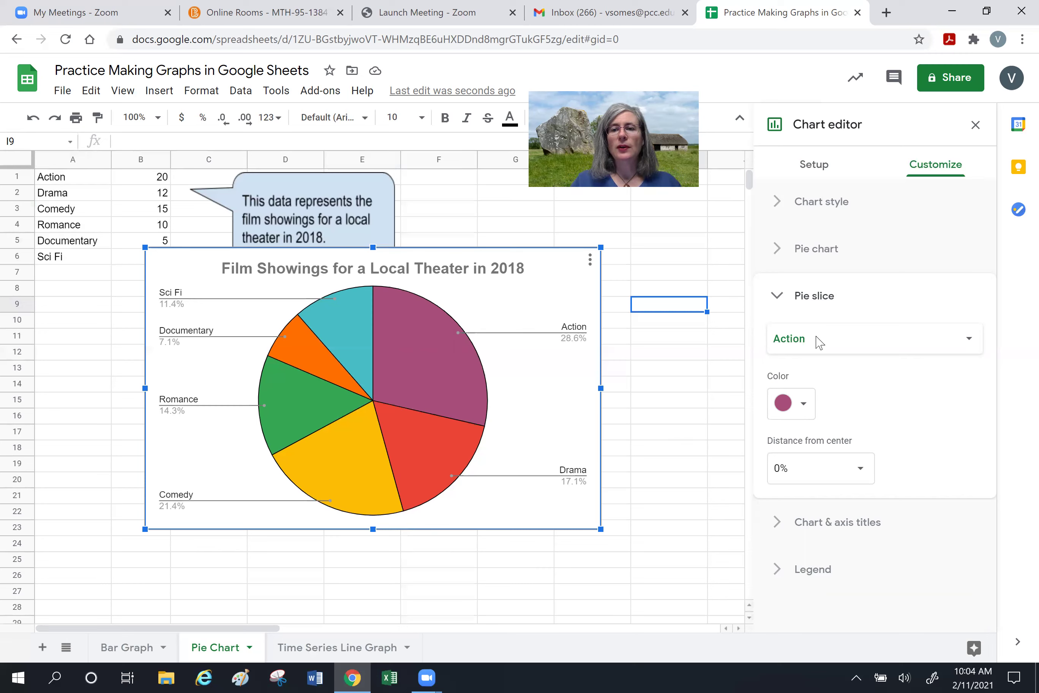
left_click(976, 125)
left_click(649, 414)
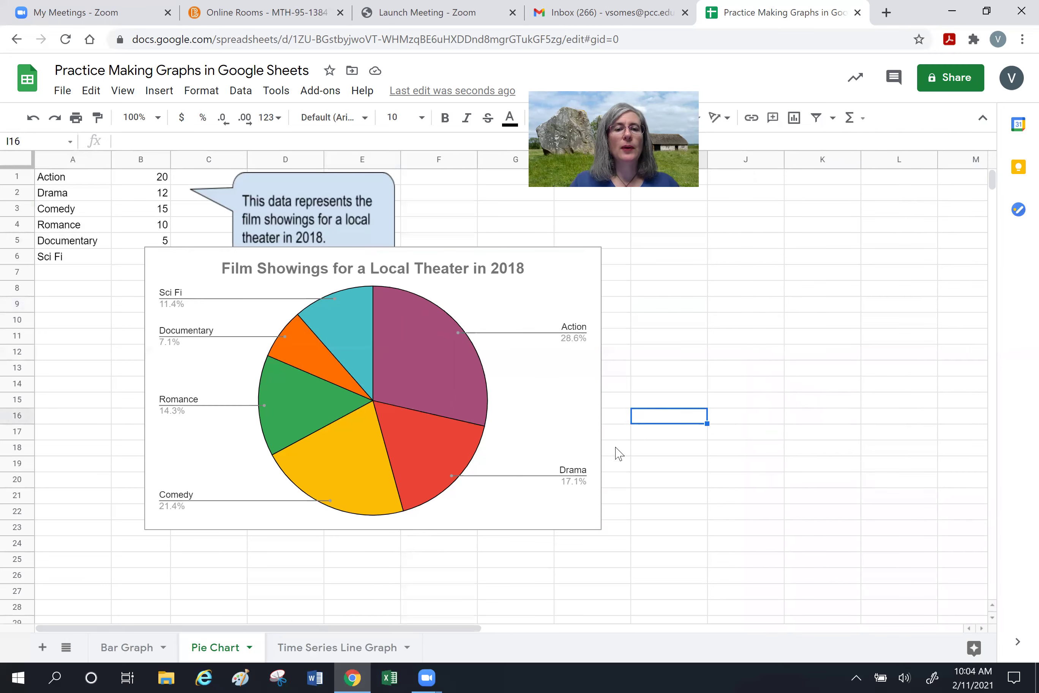
Copy the finished film showings pie chart.
left_click(568, 283)
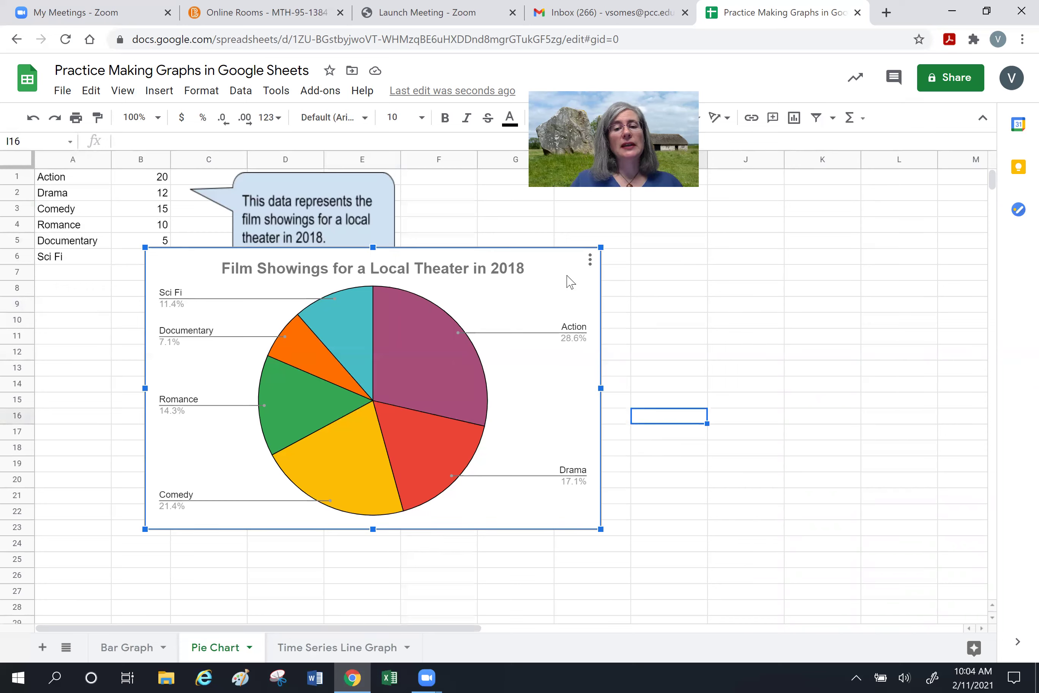
left_click(590, 261)
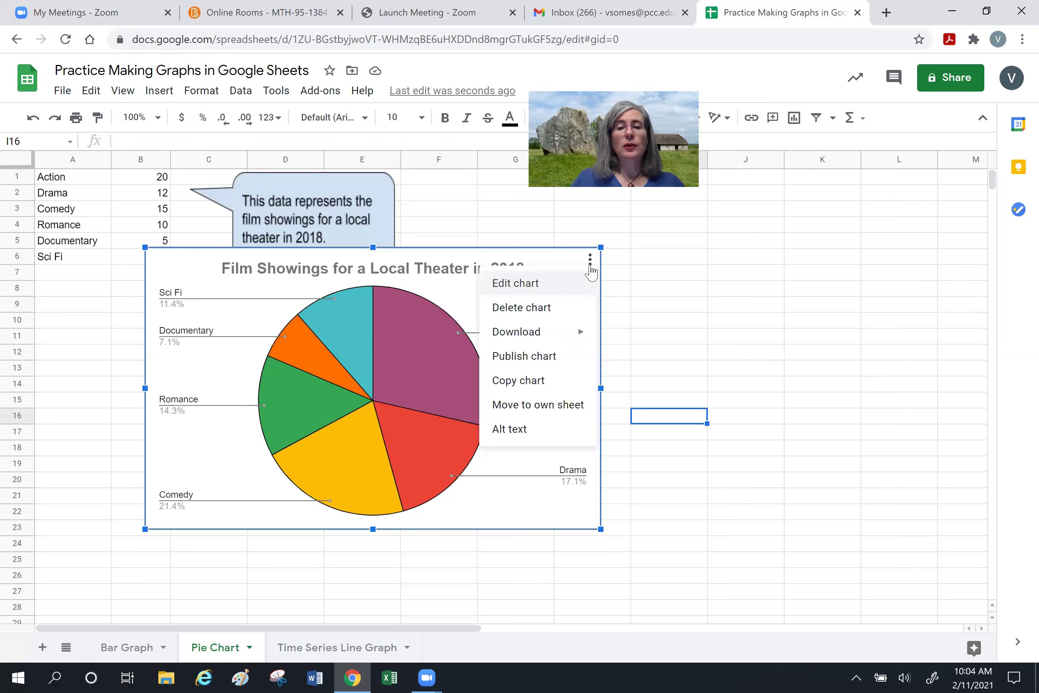
left_click(545, 391)
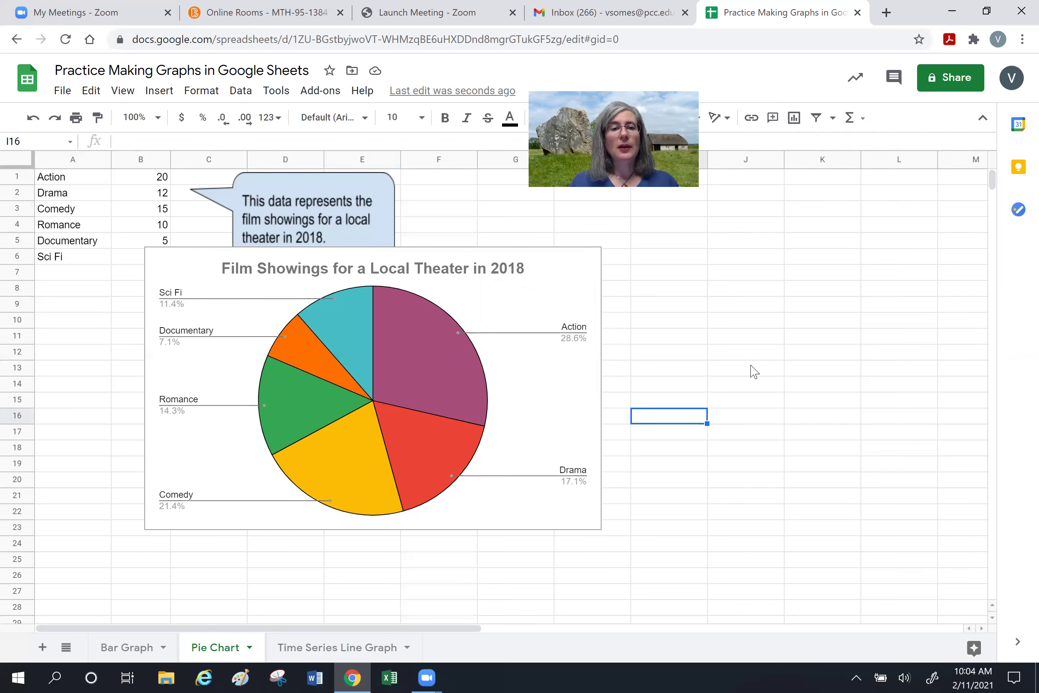